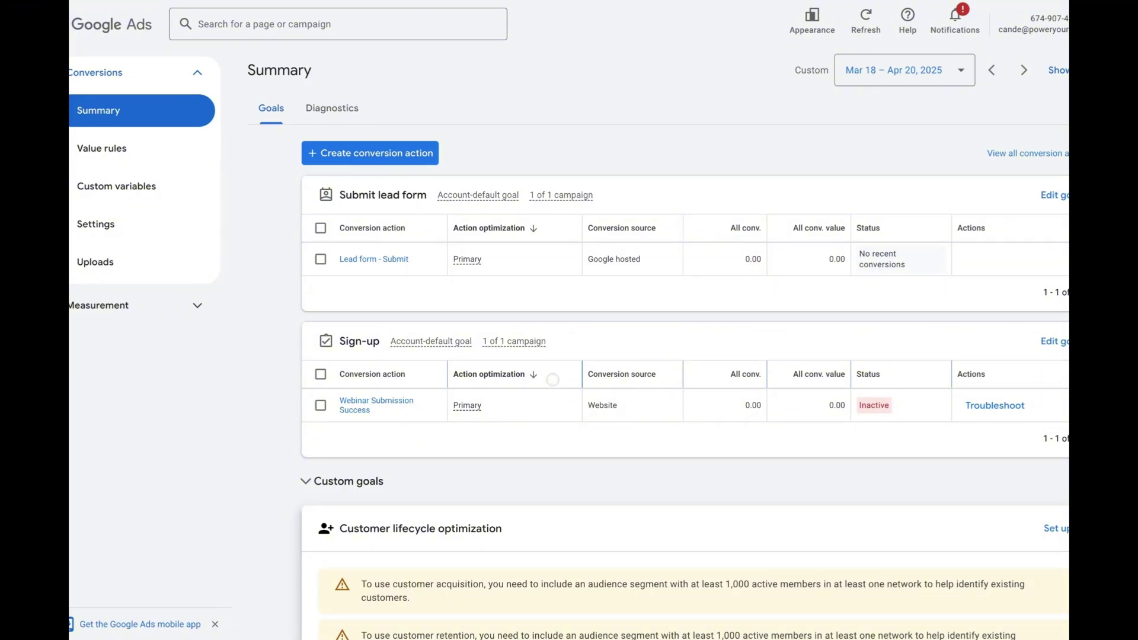
Start a new conversion action from the Google Ads conversions summary
left_click(364, 152)
type("https://www.poweryourads.com/")
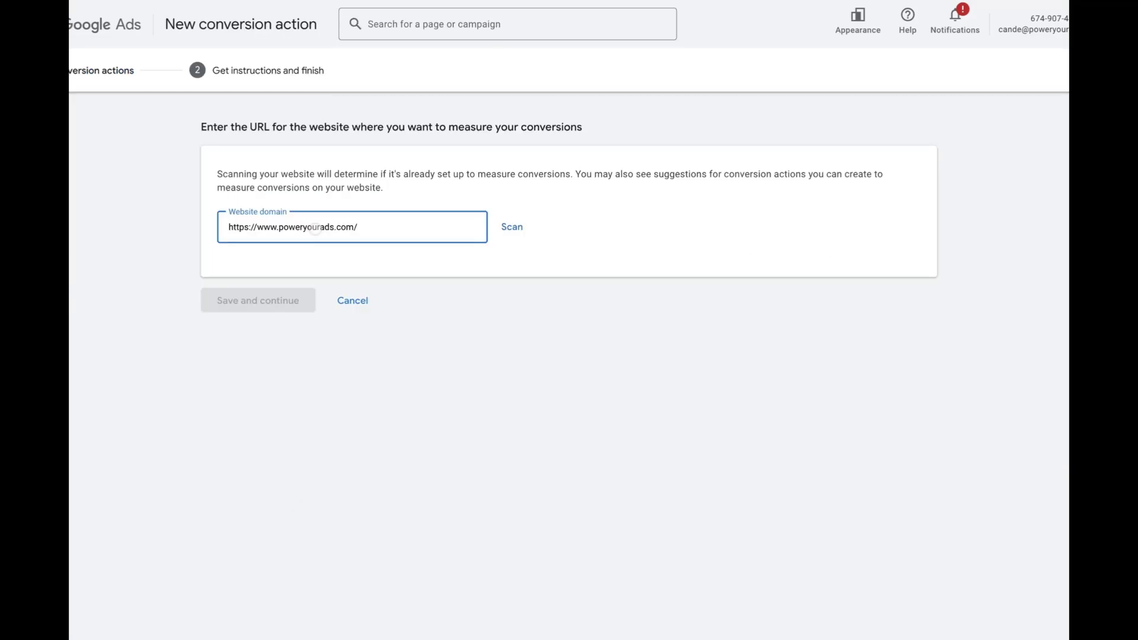
left_click(511, 227)
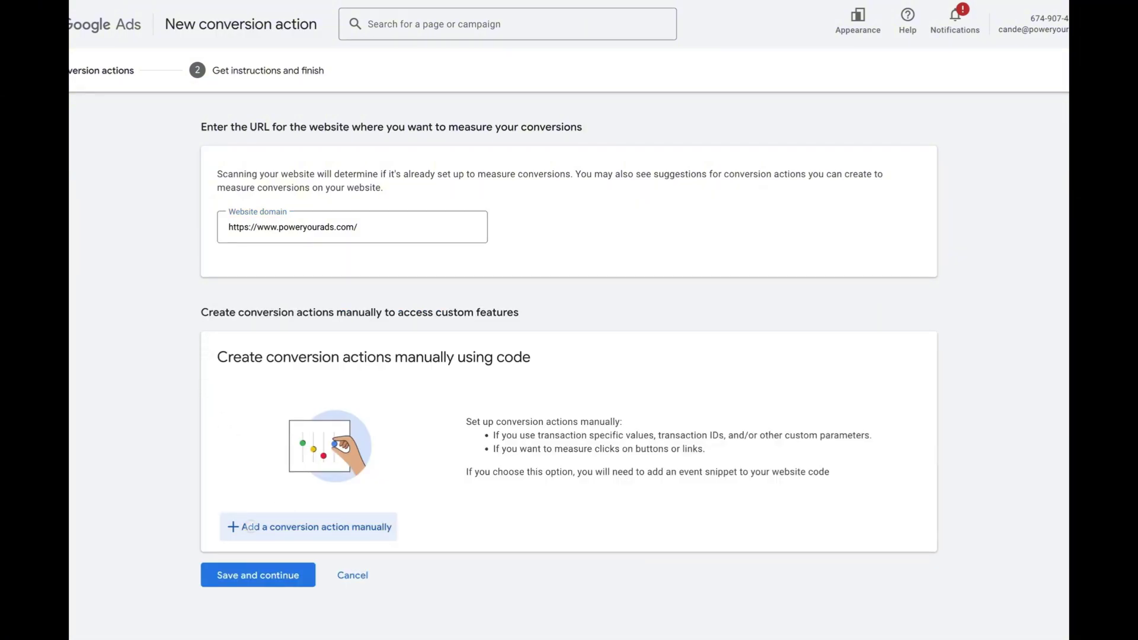
left_click(252, 526)
Pick the Submit lead form category and name the conversion 'Youtube Lead Form Sumbission'
left_click(539, 193)
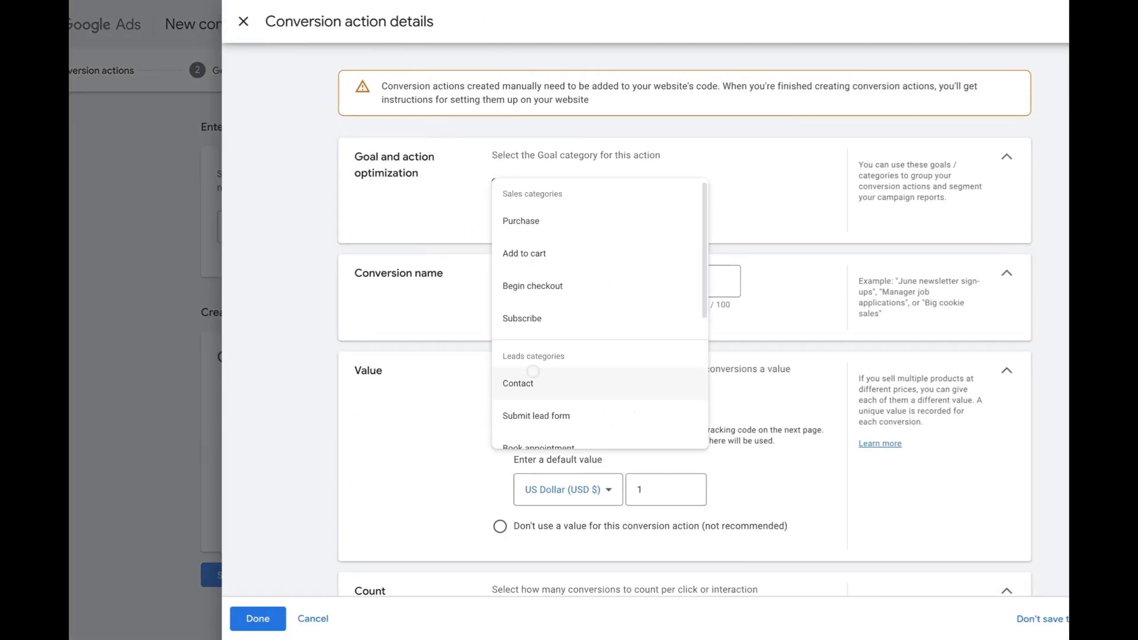
left_click(524, 402)
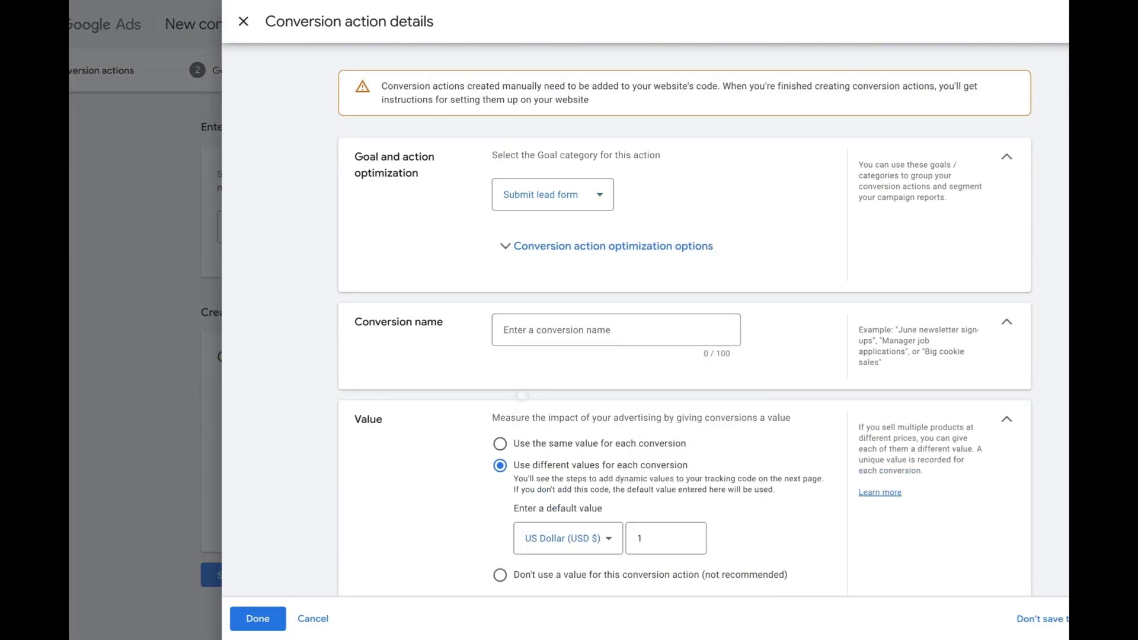
left_click(535, 330)
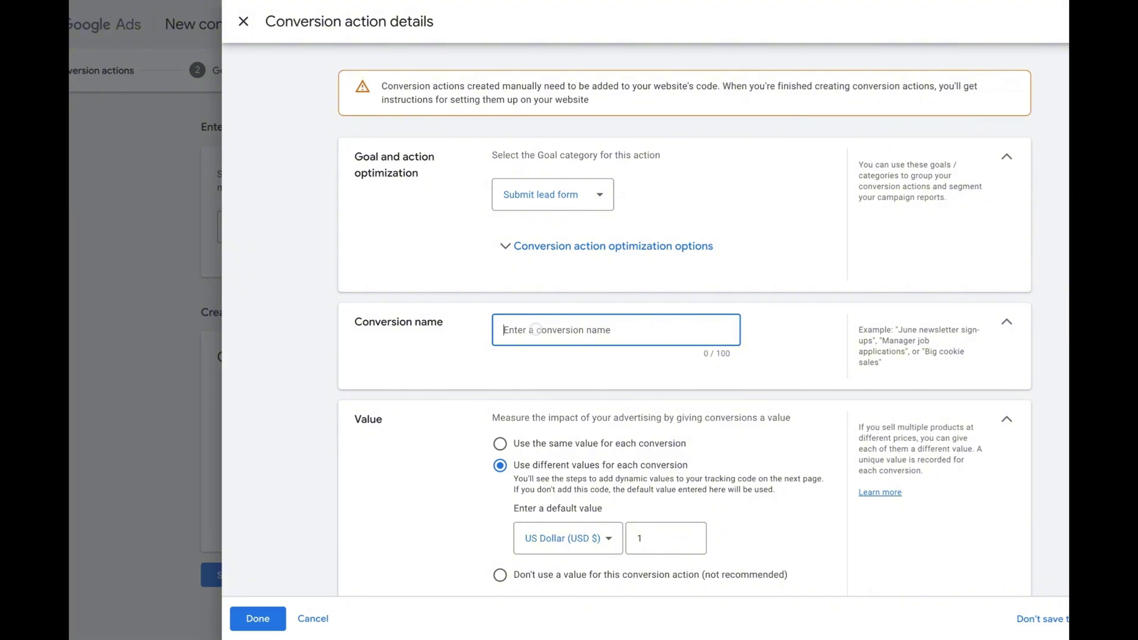
type("Youtube Lead Form Sumbission")
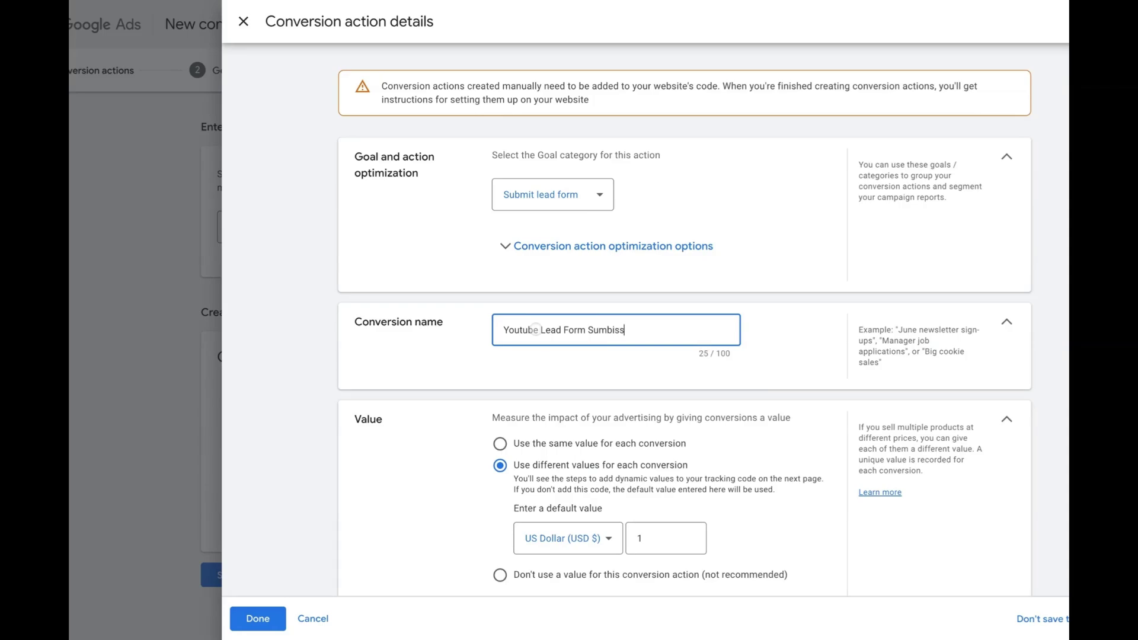
left_click(544, 350)
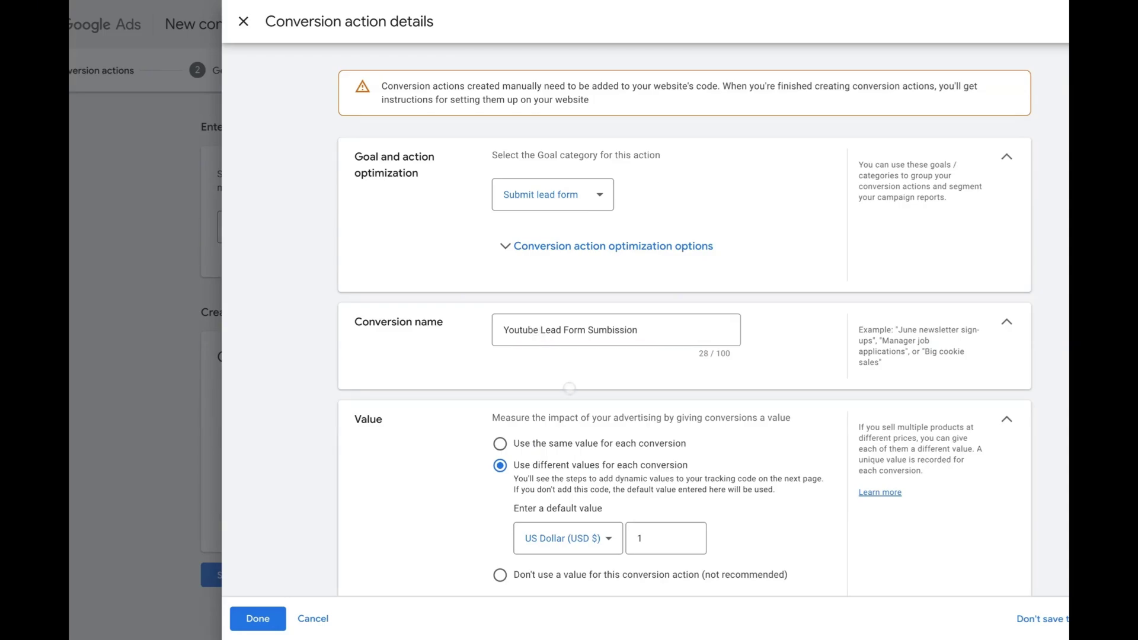
scroll(465, 395, "down", 3)
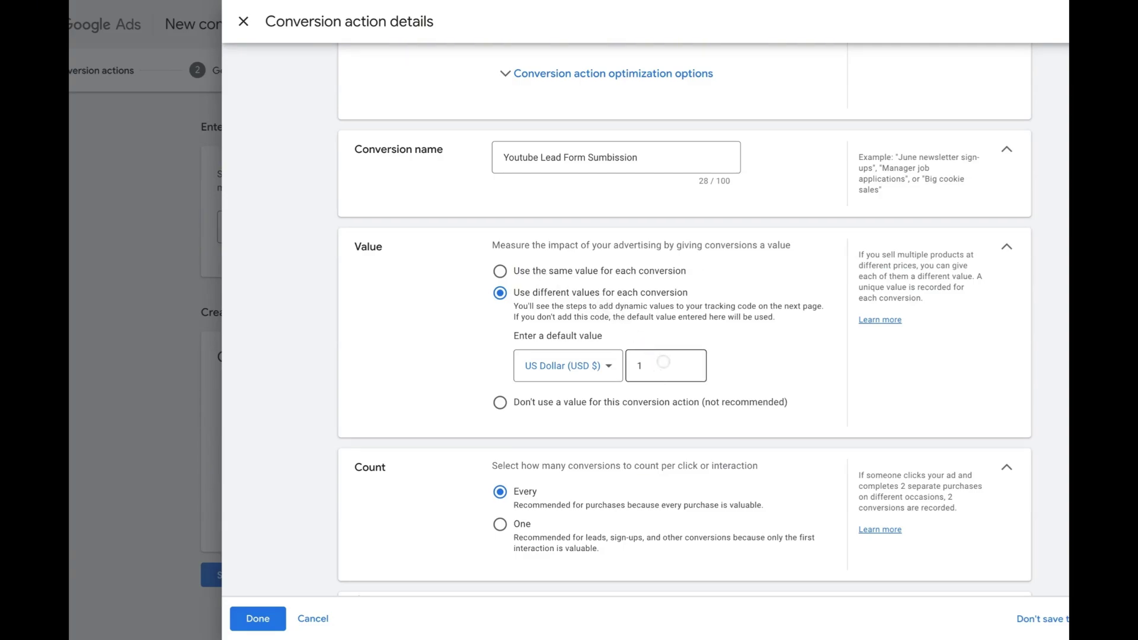
Use the same value for each conversion and count only one conversion per click
left_click(569, 268)
left_click(517, 371)
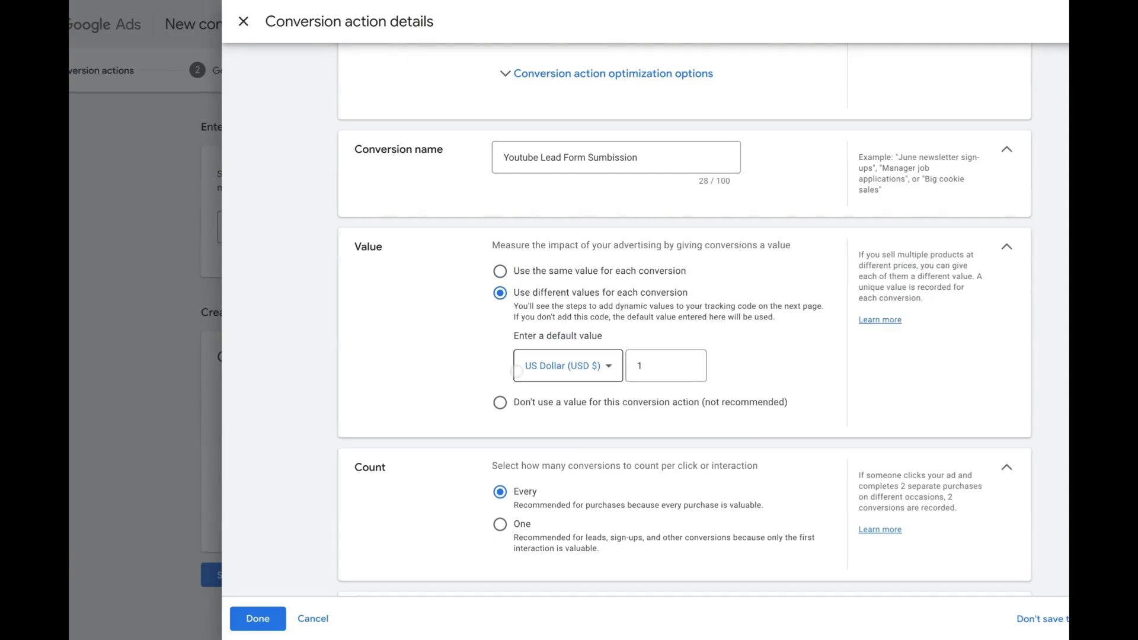
left_click(532, 271)
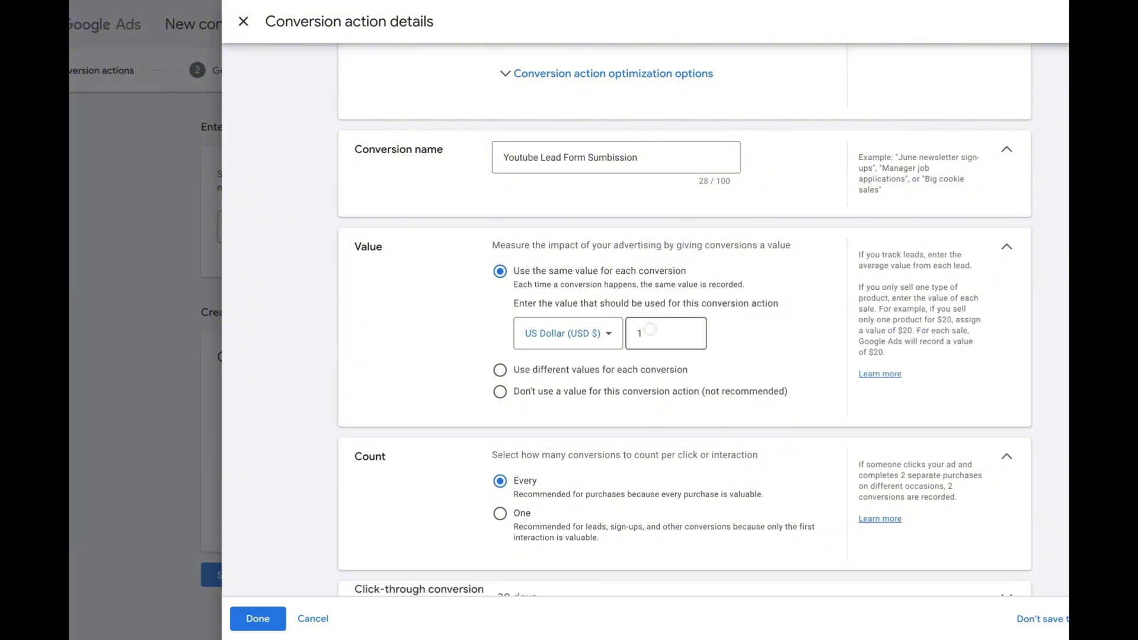
scroll(649, 332, "down", 3)
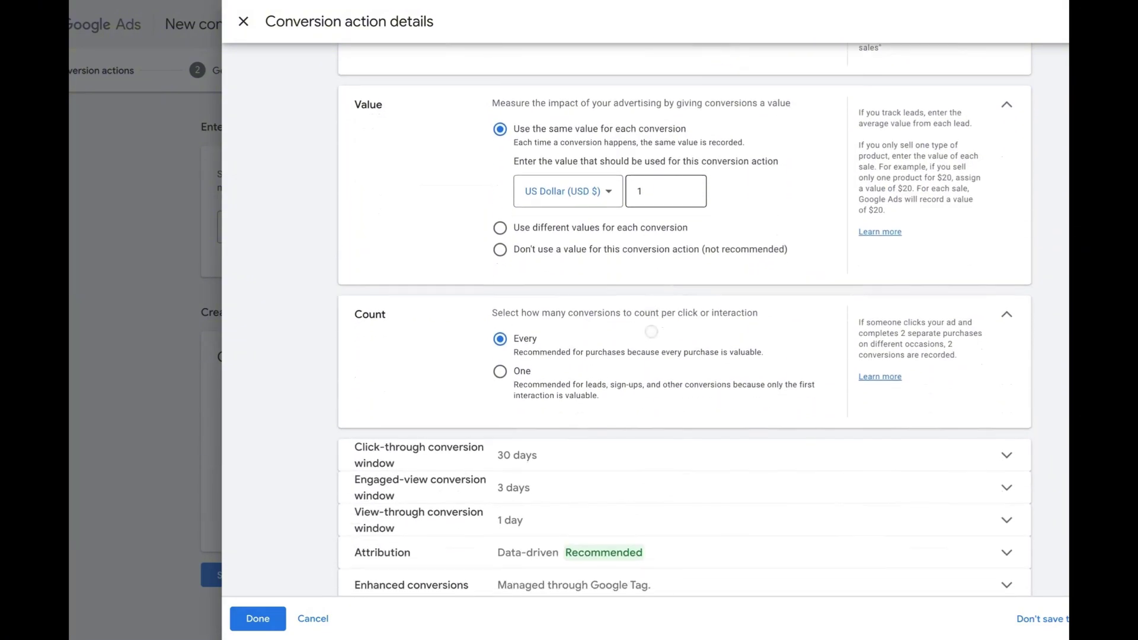
scroll(450, 357, "up", 1)
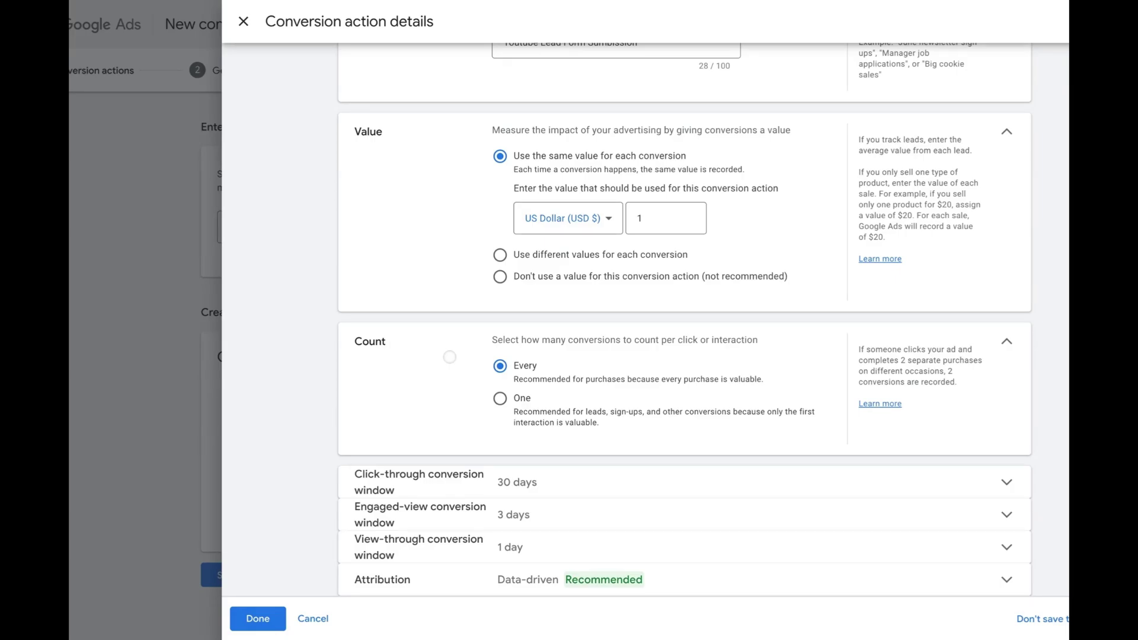
left_click(499, 398)
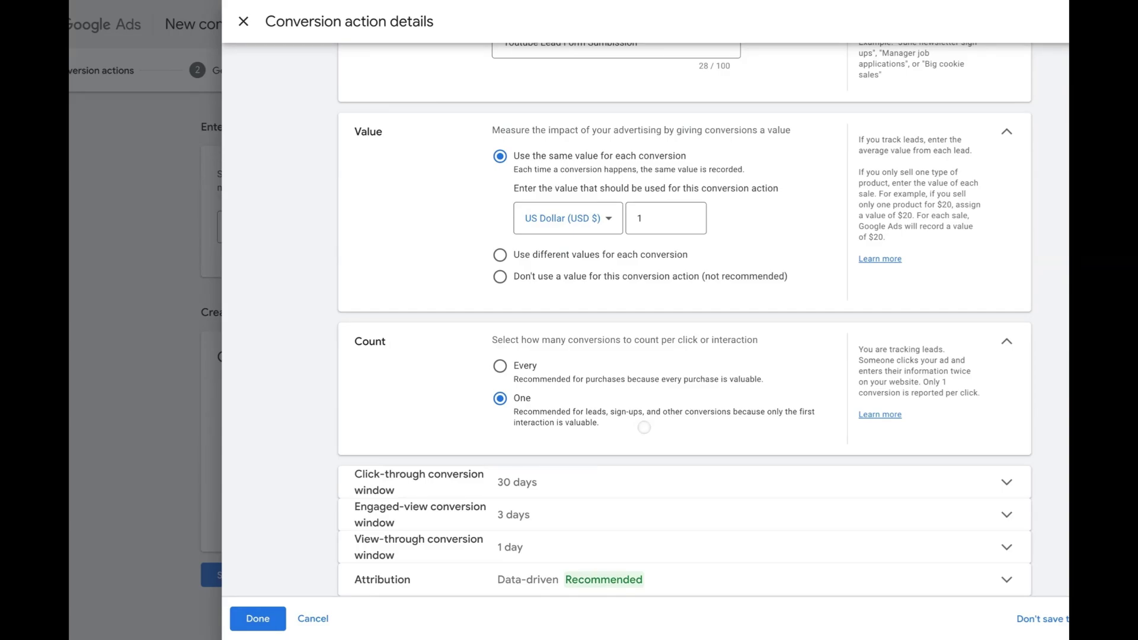
Keep Data-driven attribution and finish the conversion action details
left_click(569, 579)
scroll(569, 504, "down", 3)
left_click(564, 496)
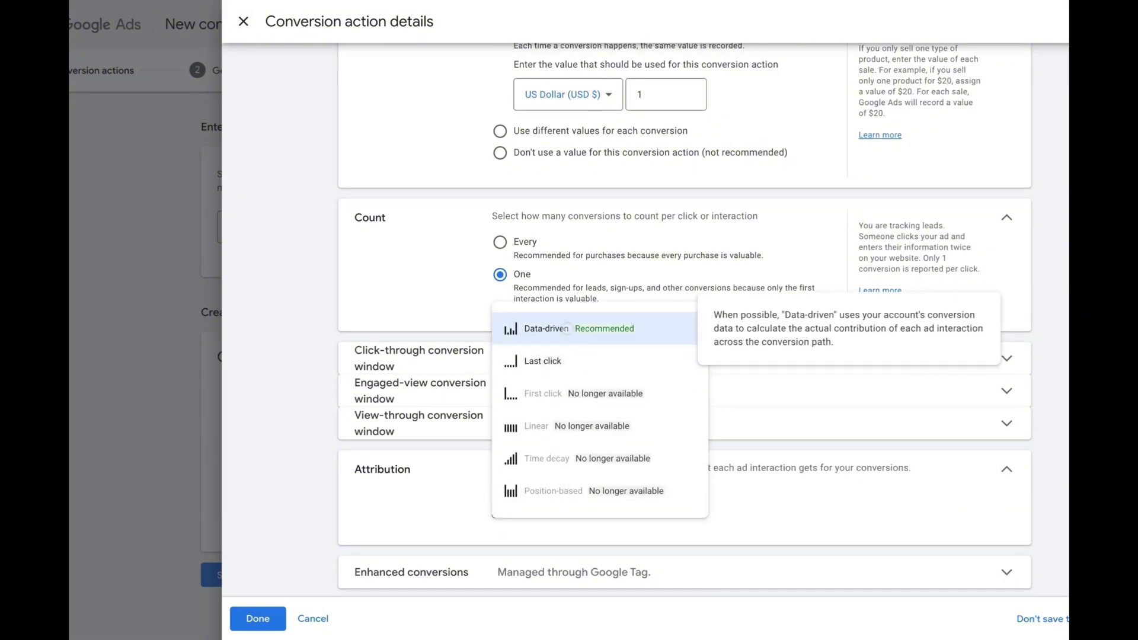
scroll(567, 328, "down", 1)
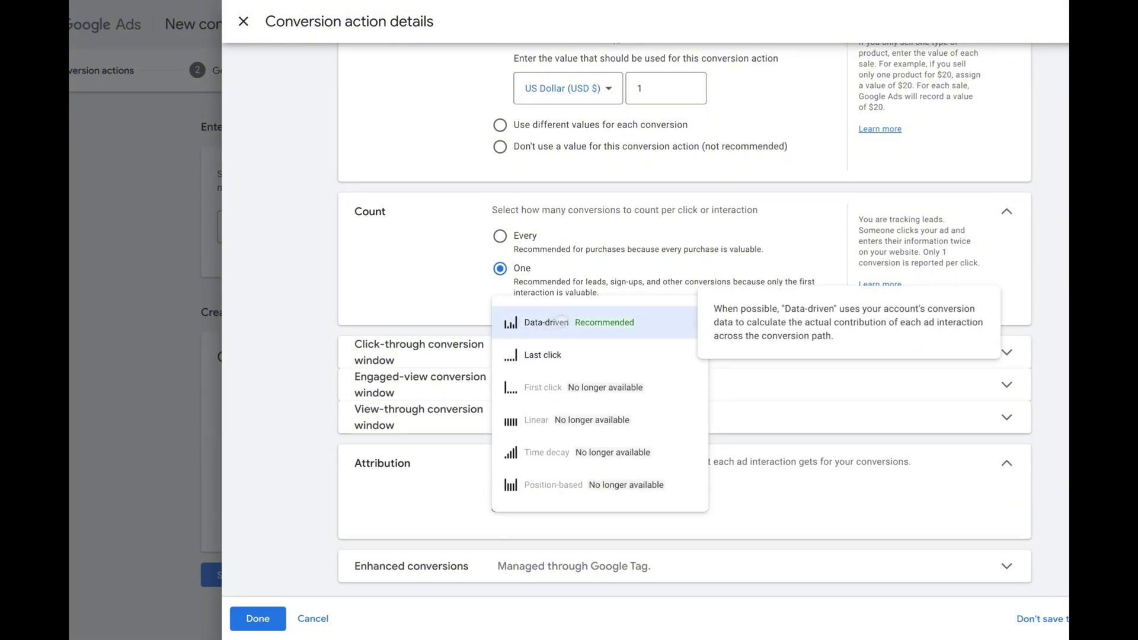
left_click(453, 467)
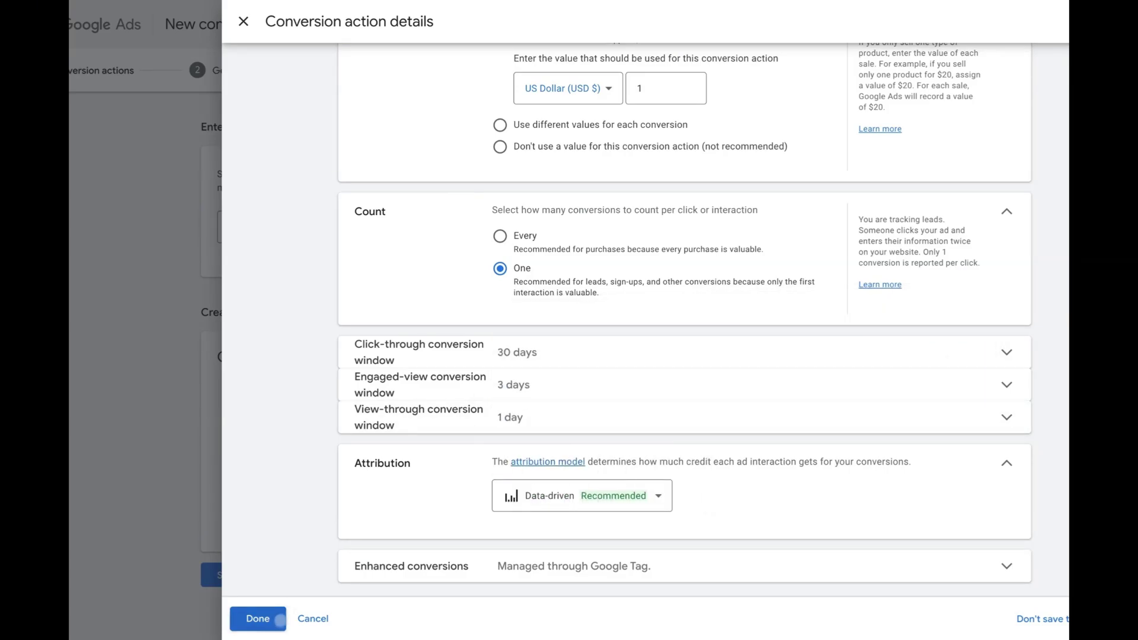
left_click(274, 621)
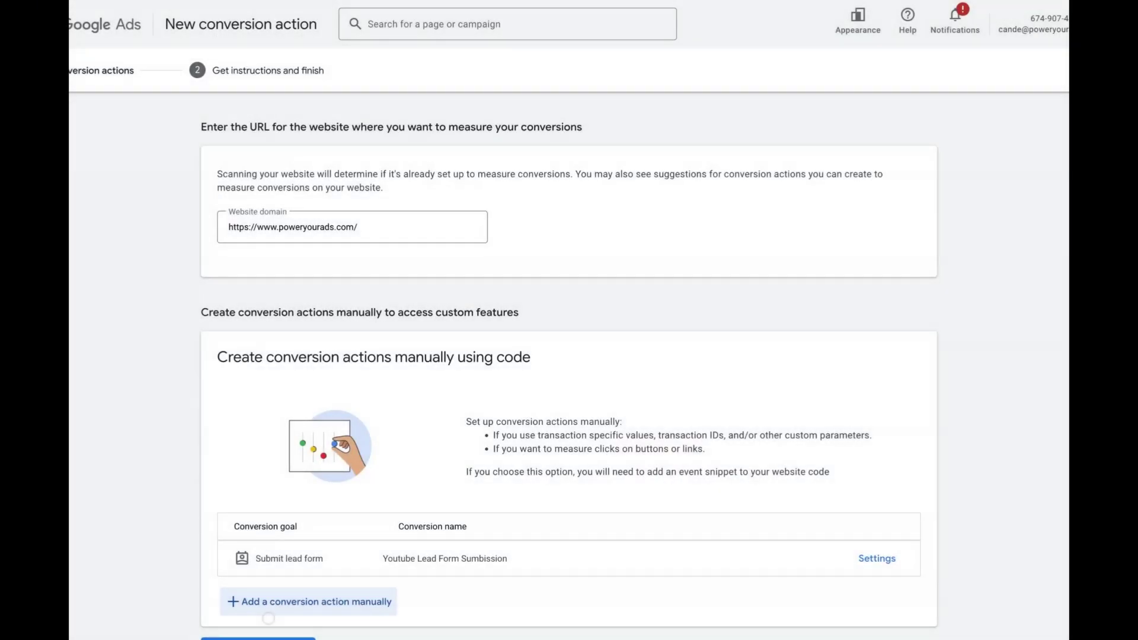
Save the lead-form conversion, show its Tag Manager setup details, and open the Conversion Linker help
scroll(255, 604, "down", 1)
left_click(248, 604)
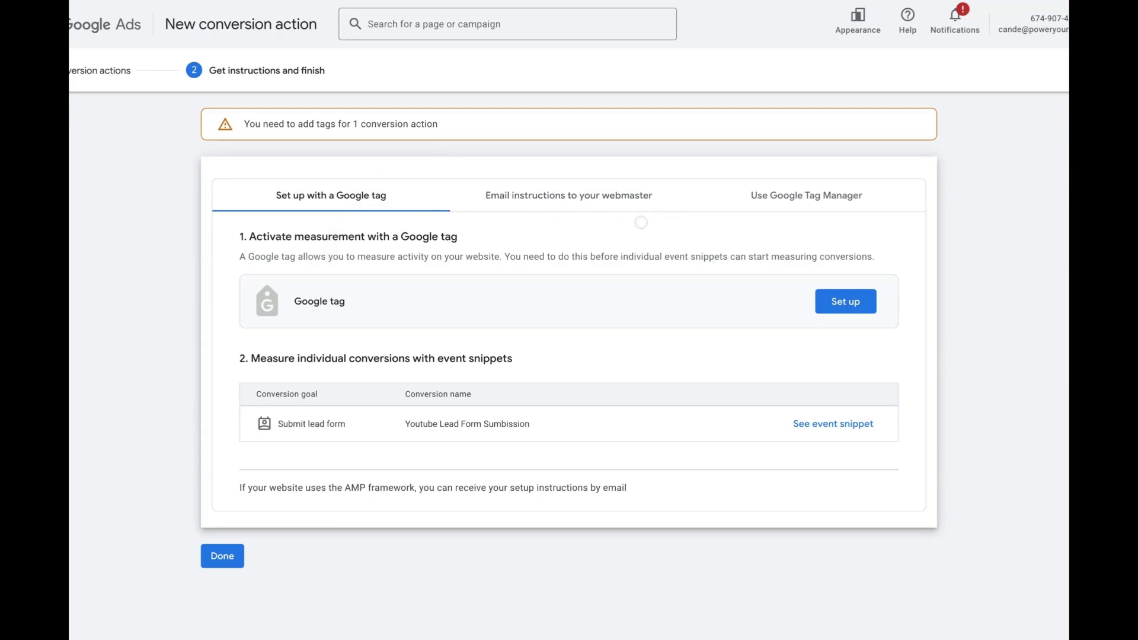
left_click(625, 203)
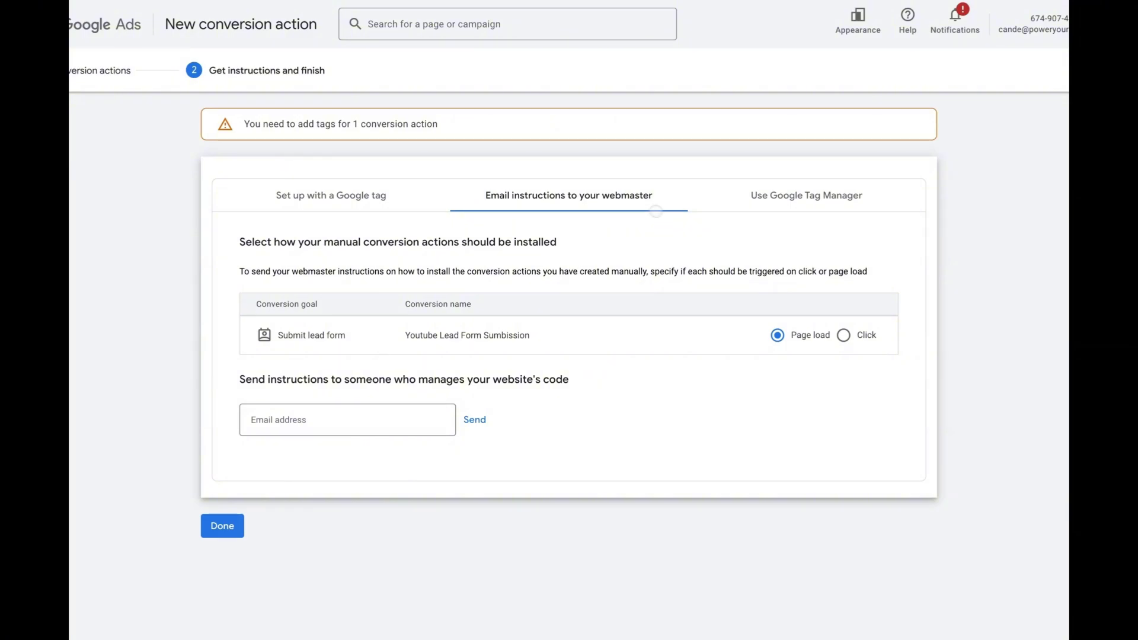
left_click(786, 203)
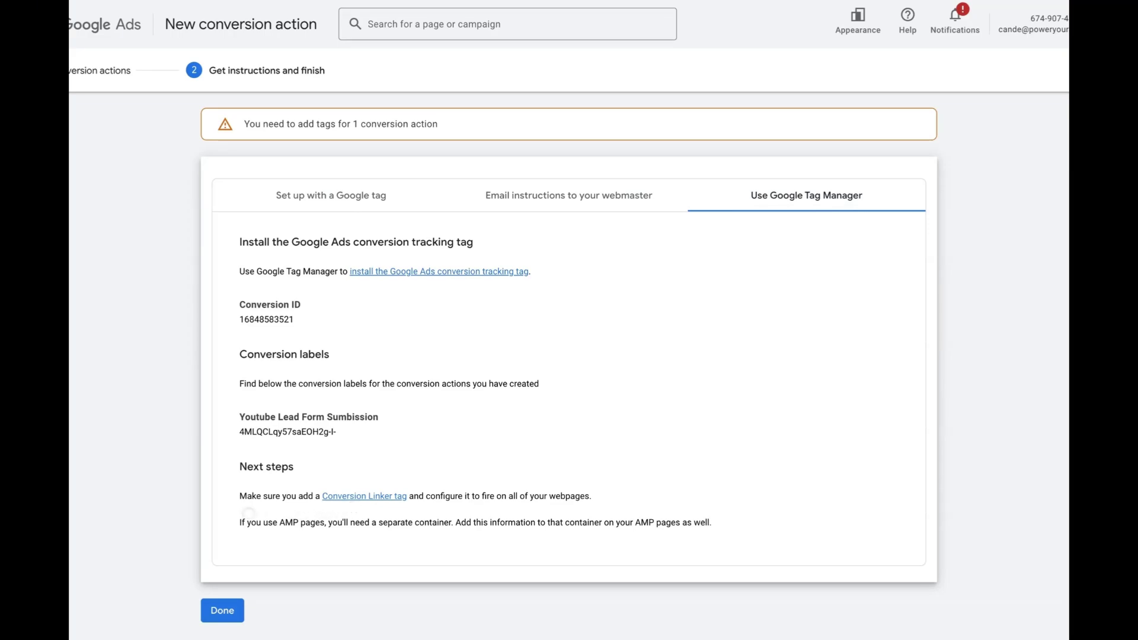
left_click_drag(241, 467, 378, 466)
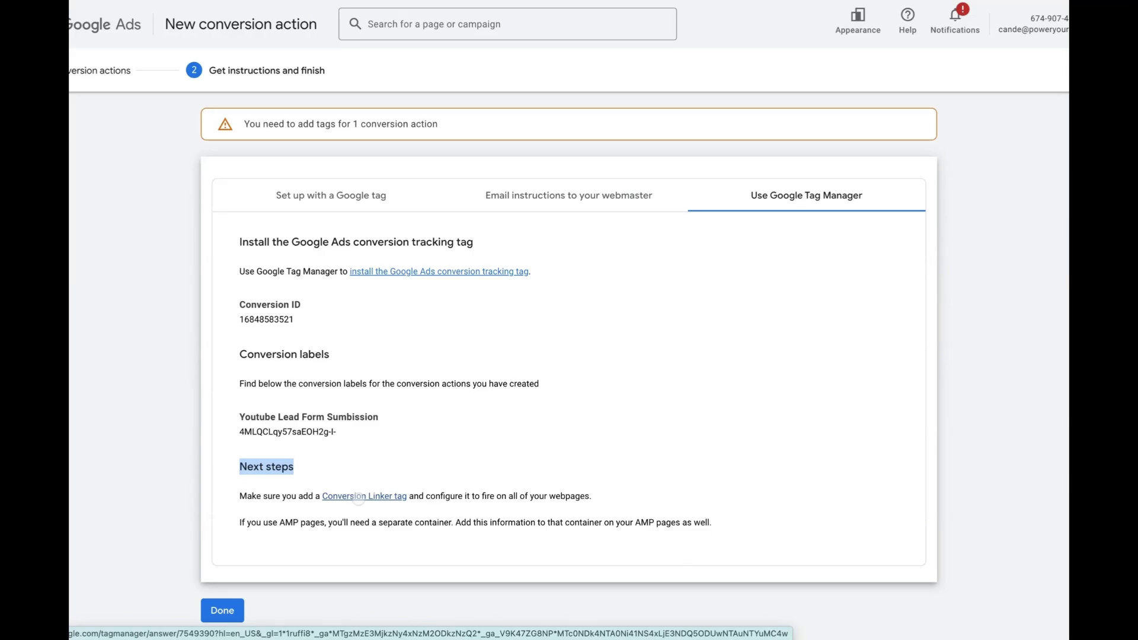
left_click(359, 497)
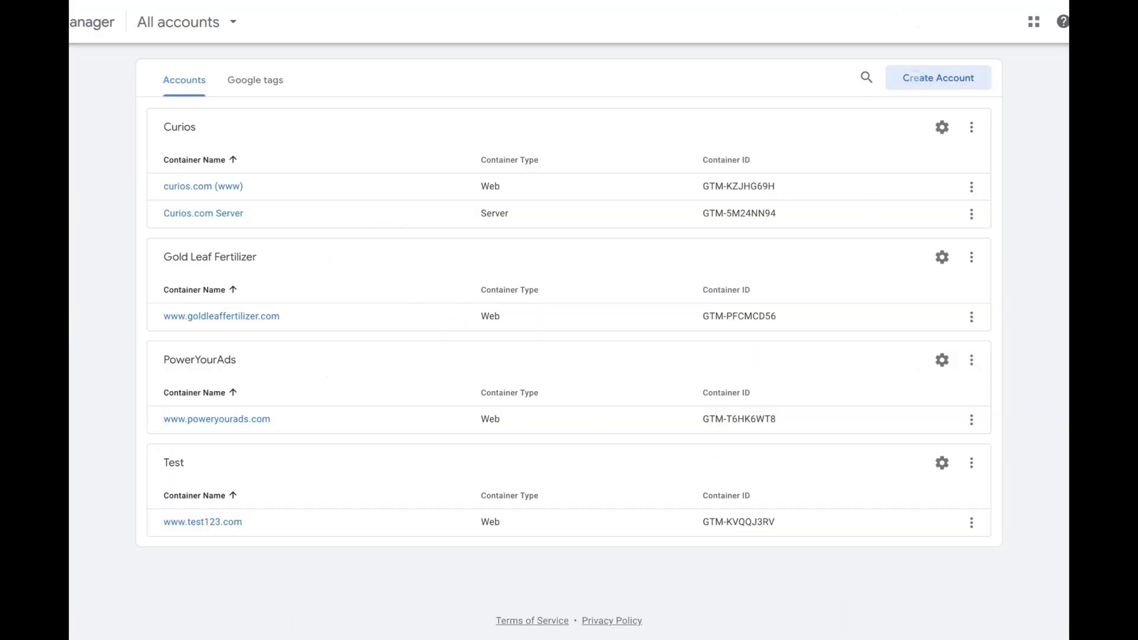
Create the PowerYourAds account with a Web container named test123.com
left_click(925, 78)
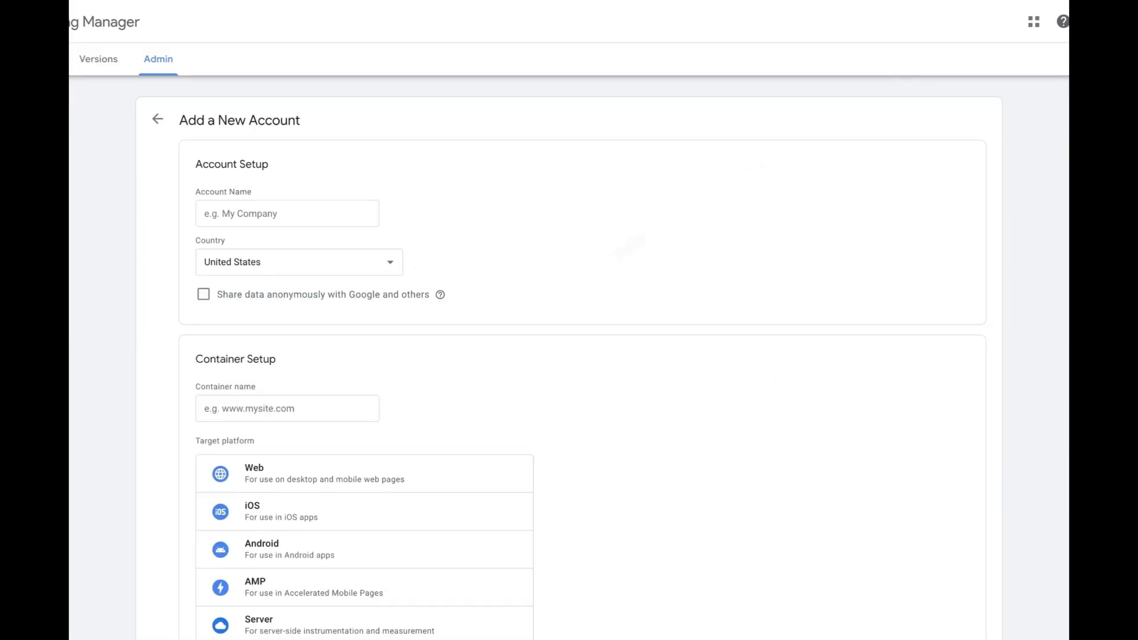
left_click(320, 217)
left_click(314, 248)
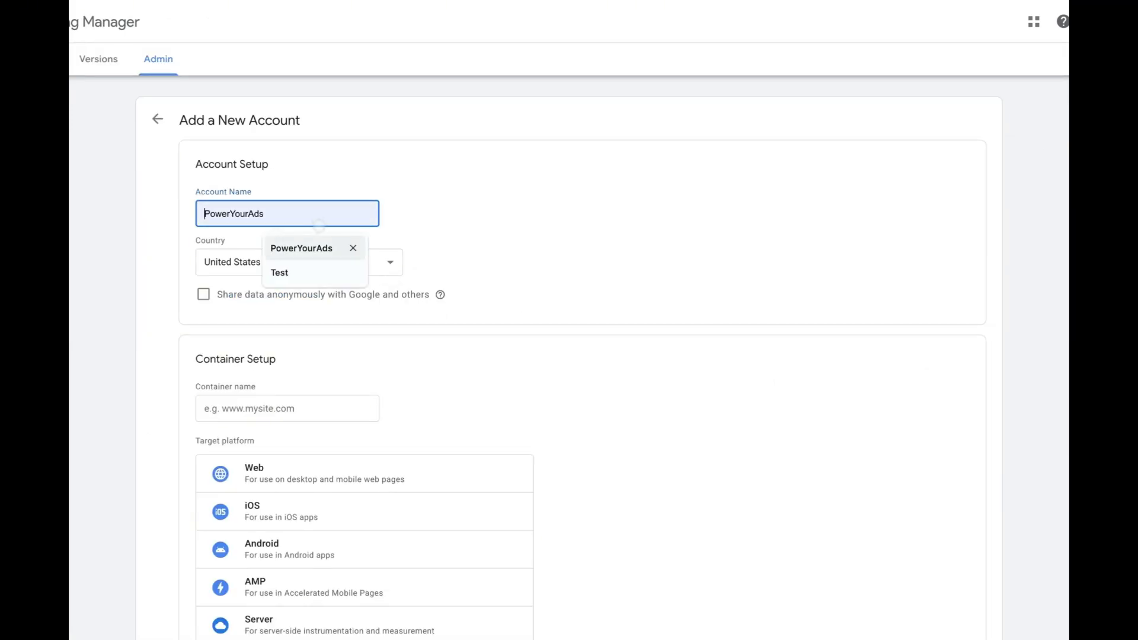
left_click(247, 409)
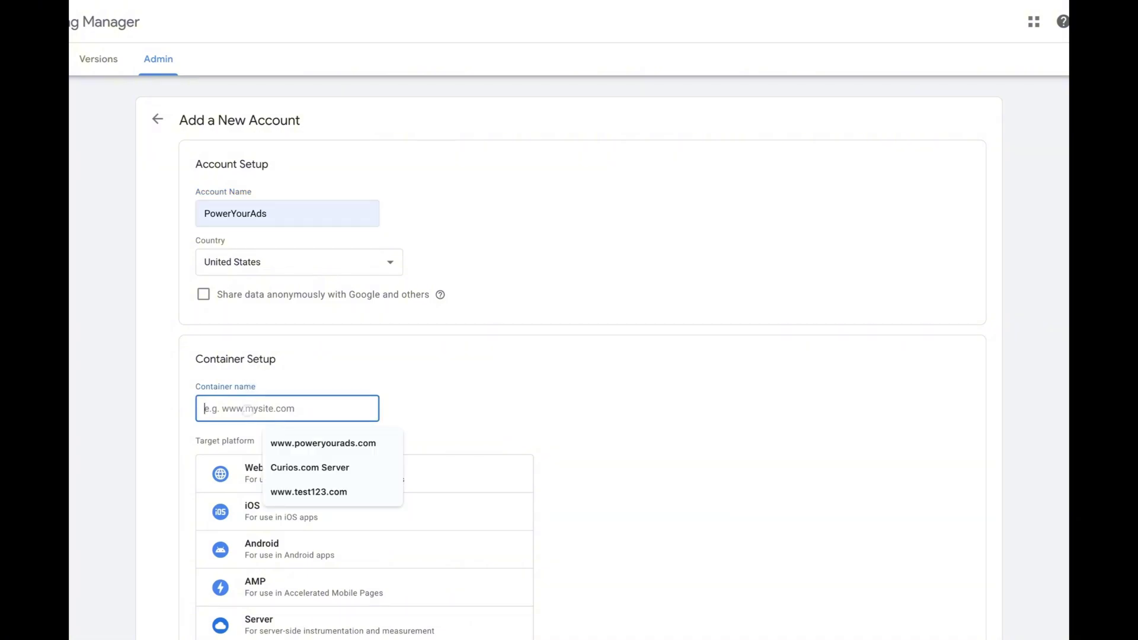
type("test.com")
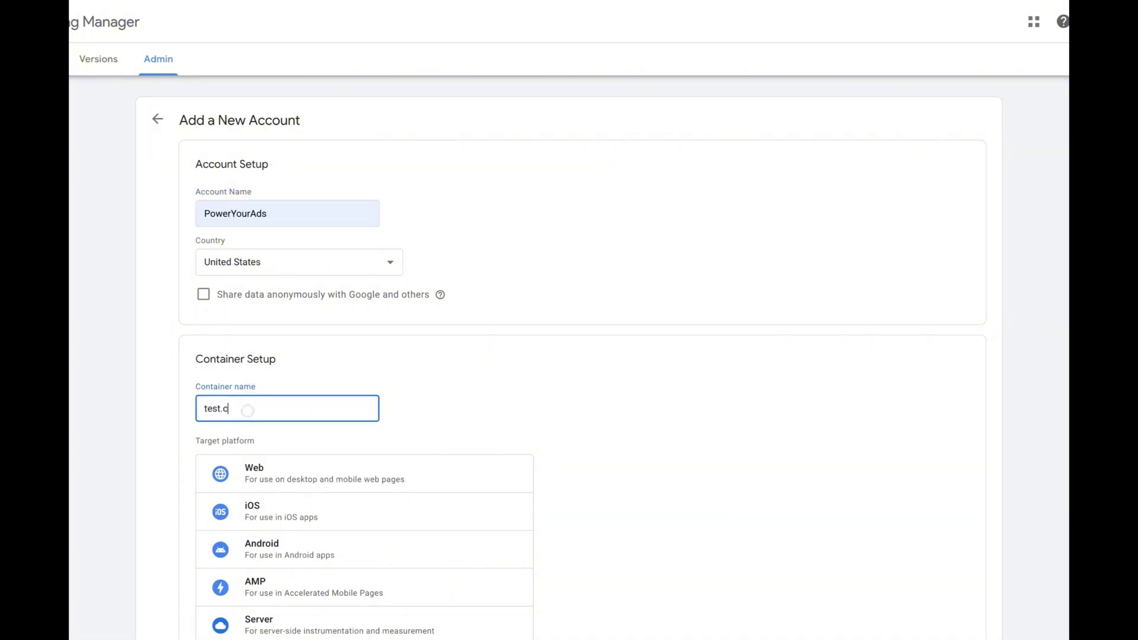
scroll(237, 410, "down", 2)
key("Left")
key("Left")
key("Left")
key("Left")
type("123")
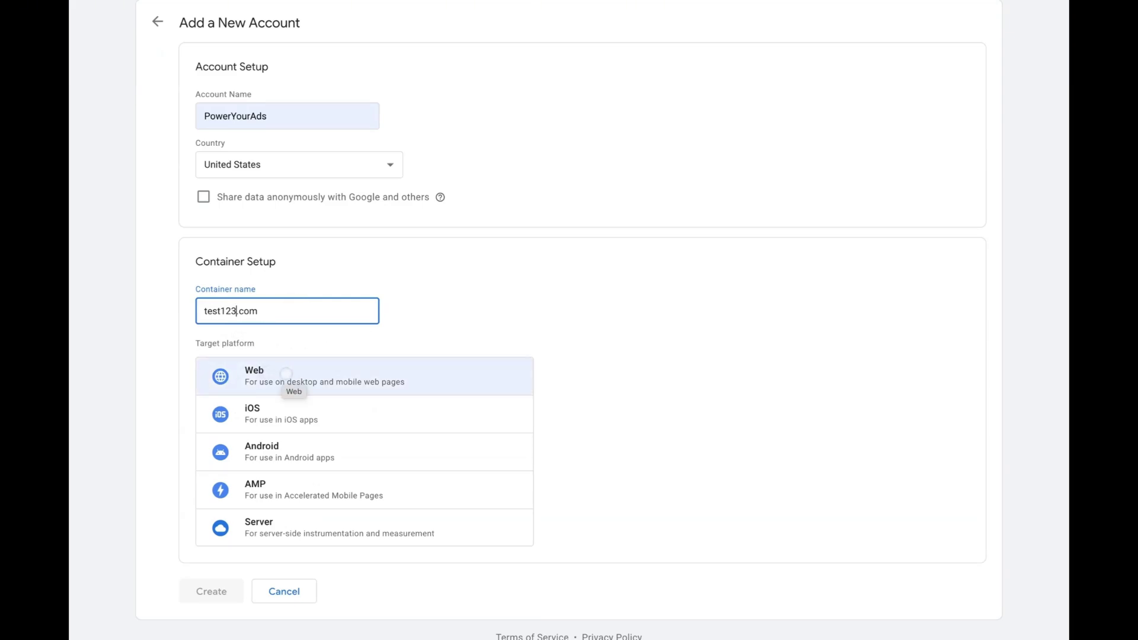
left_click(287, 374)
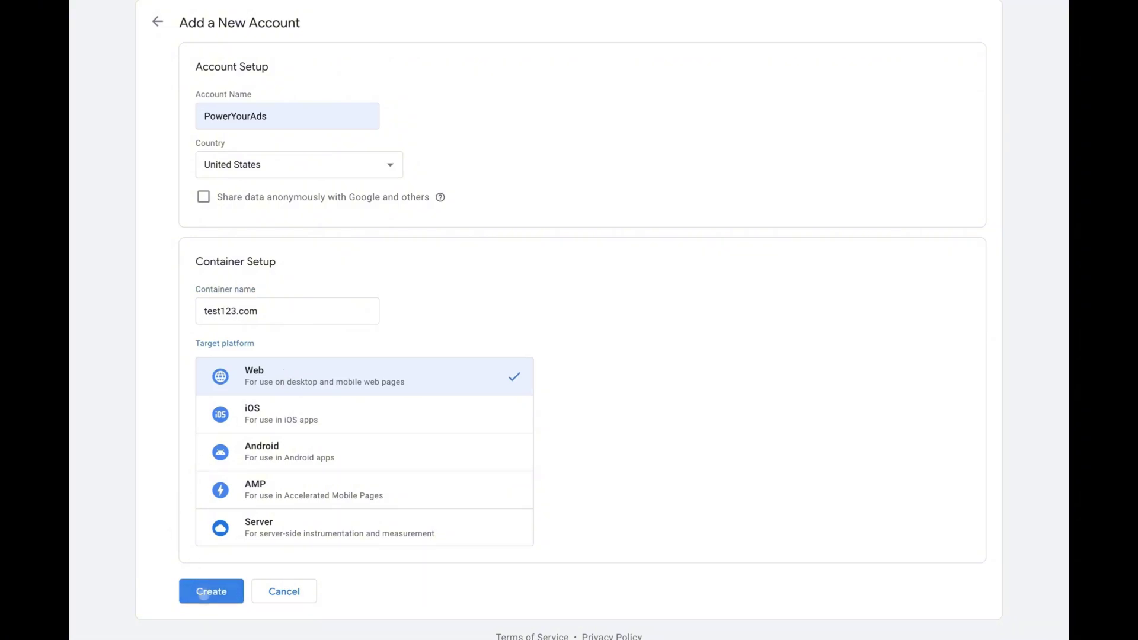
left_click(211, 591)
scroll(611, 302, "down", 2)
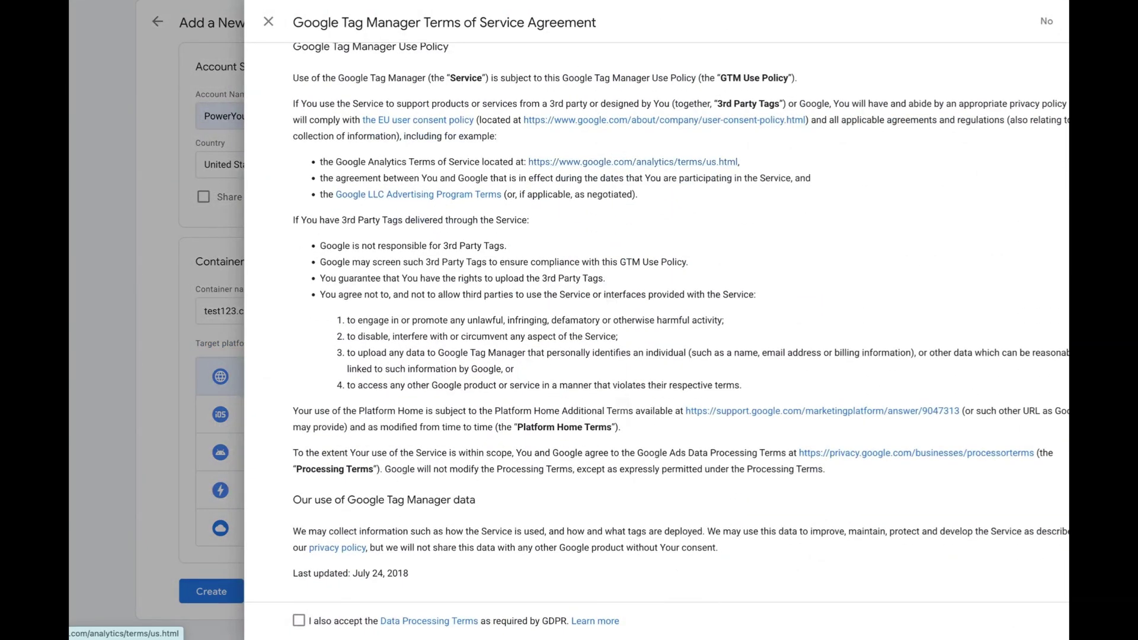
Accept the Data Processing Terms and copy the container's head installation snippet
left_click(299, 620)
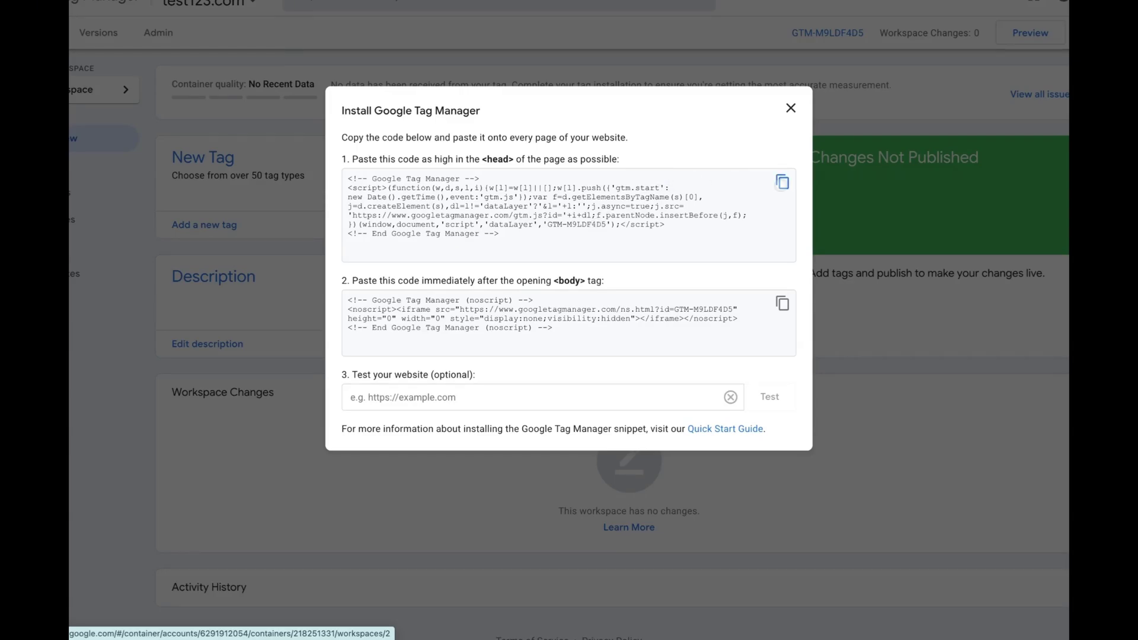
left_click(783, 182)
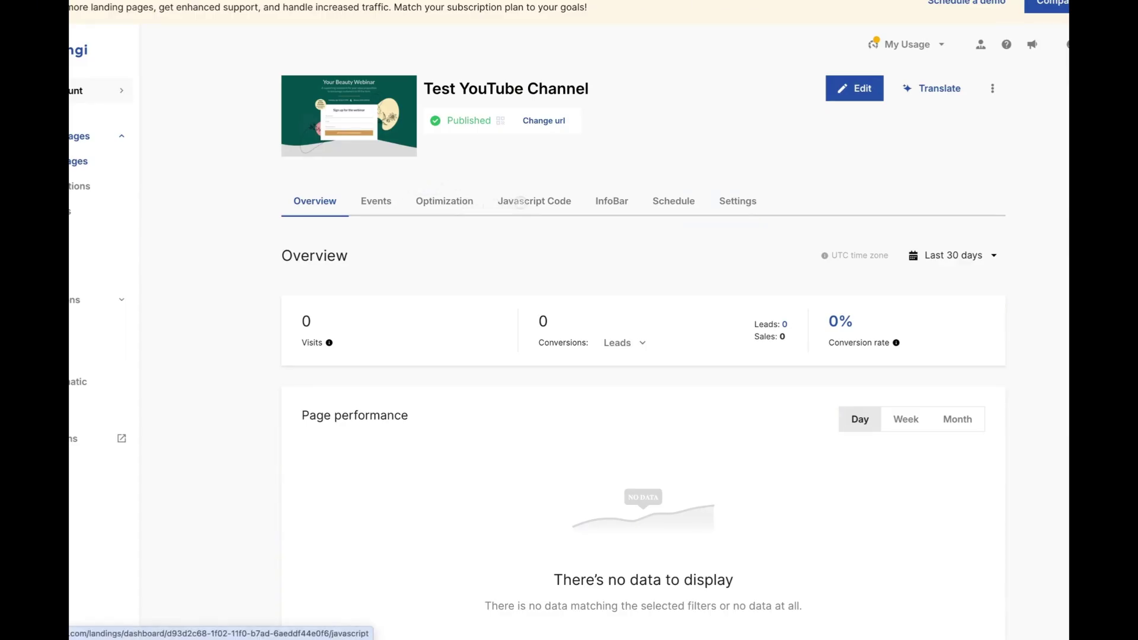
Add a new Landingi JavaScript script named 'Google Tag Manager'
left_click(523, 201)
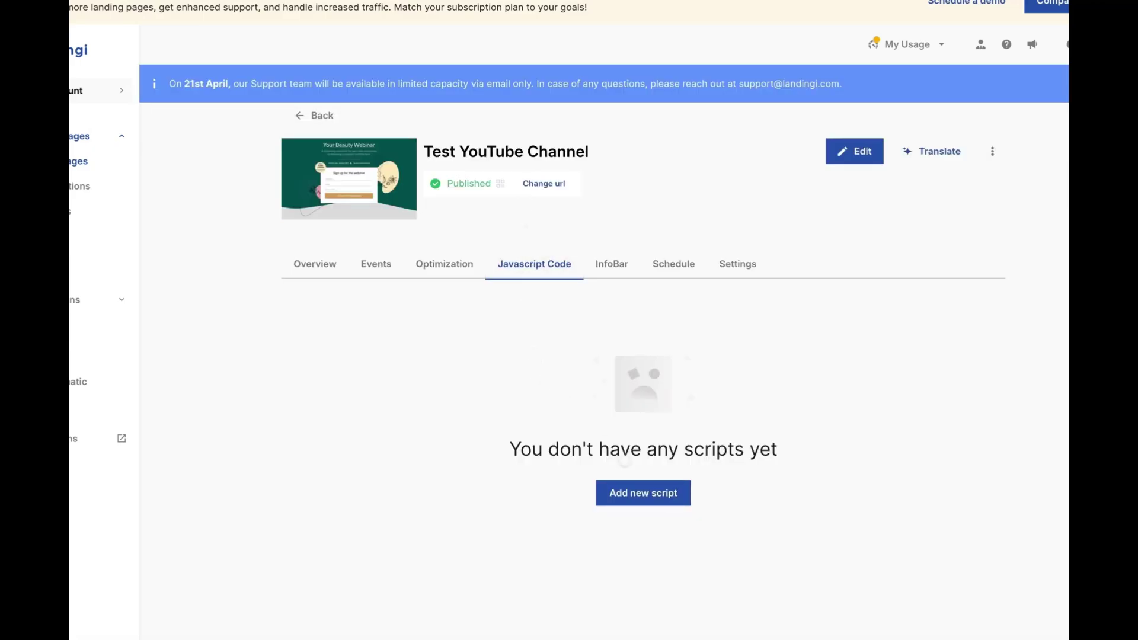
left_click(642, 492)
left_click(473, 374)
type("Google Tag Maneger")
key("BackSpace")
key("BackSpace")
key("BackSpace")
key("BackSpace")
type("ager")
Place the script in the Head on Both pages and paste the GTM head snippet
left_click(732, 376)
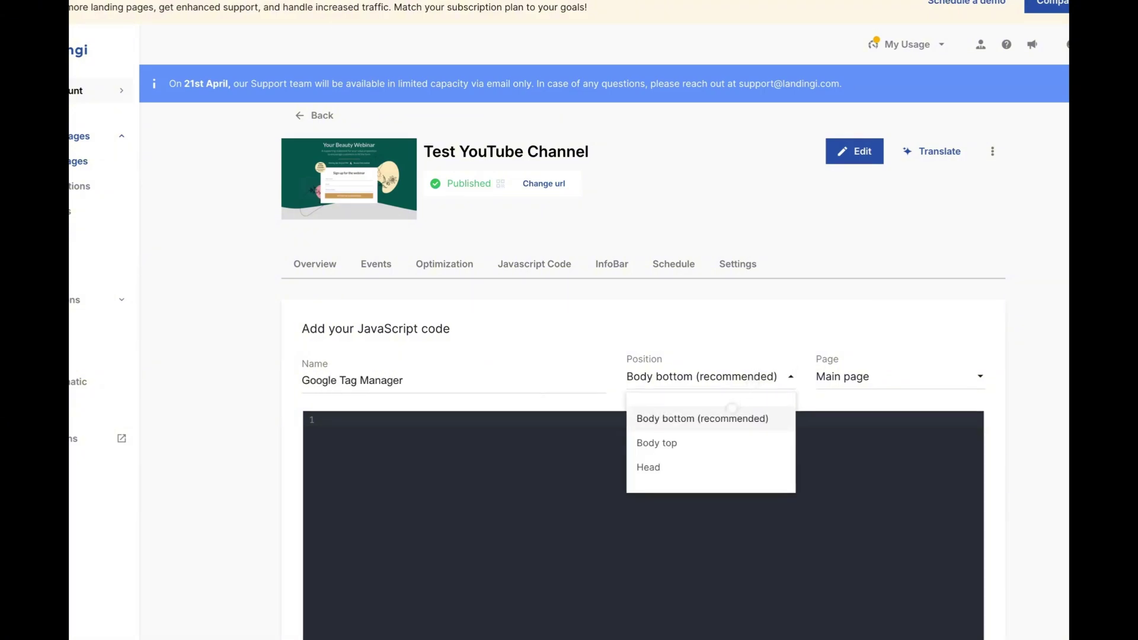
left_click(681, 466)
left_click(865, 378)
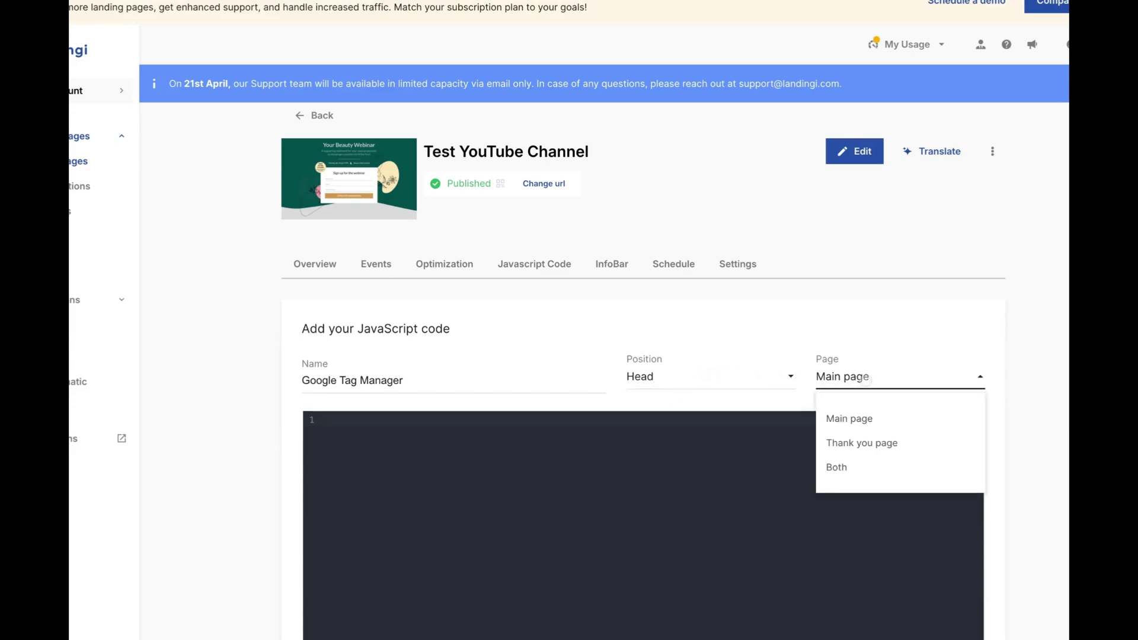
left_click(844, 466)
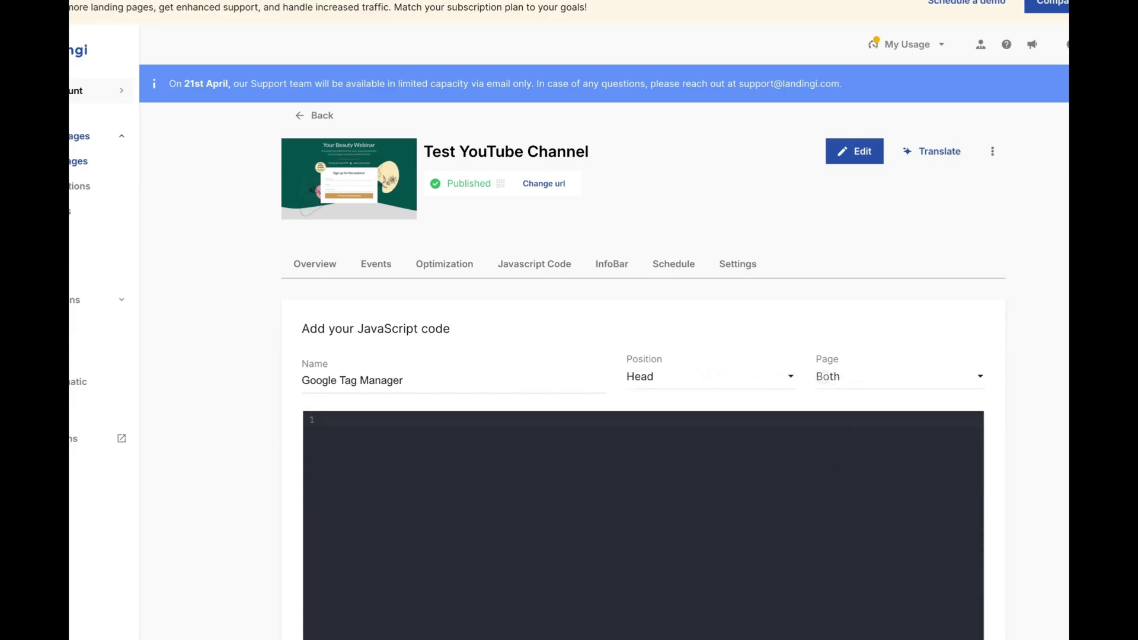
scroll(813, 376, "down", 3)
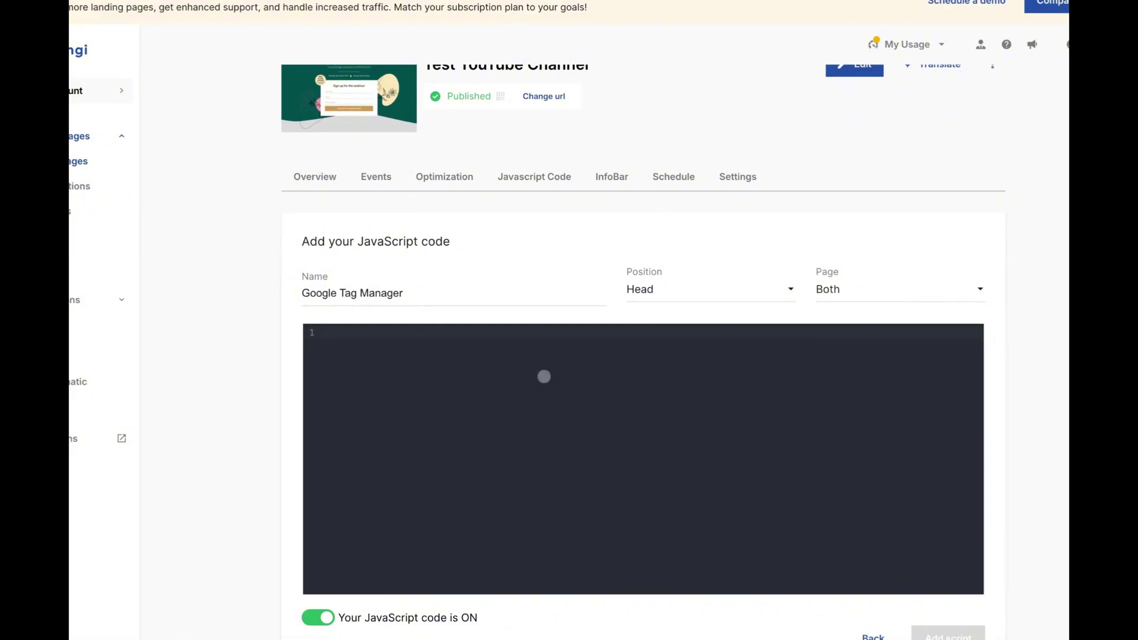
left_click(544, 376)
key("ctrl+v")
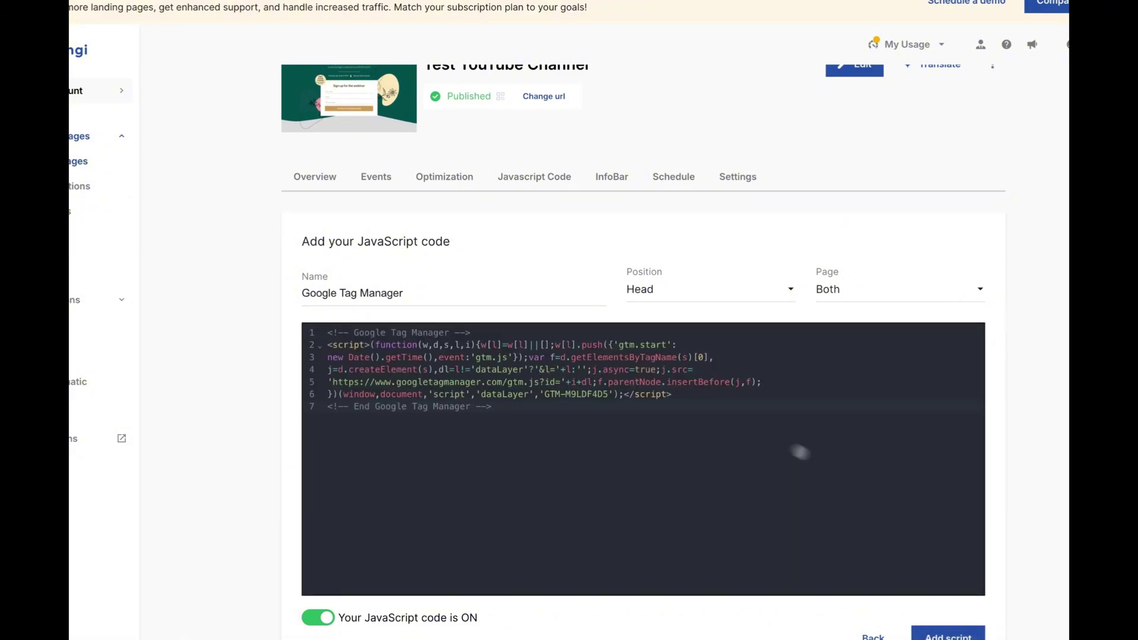
Save the head script, copy GTM's body snippet, and begin a second script
left_click(958, 636)
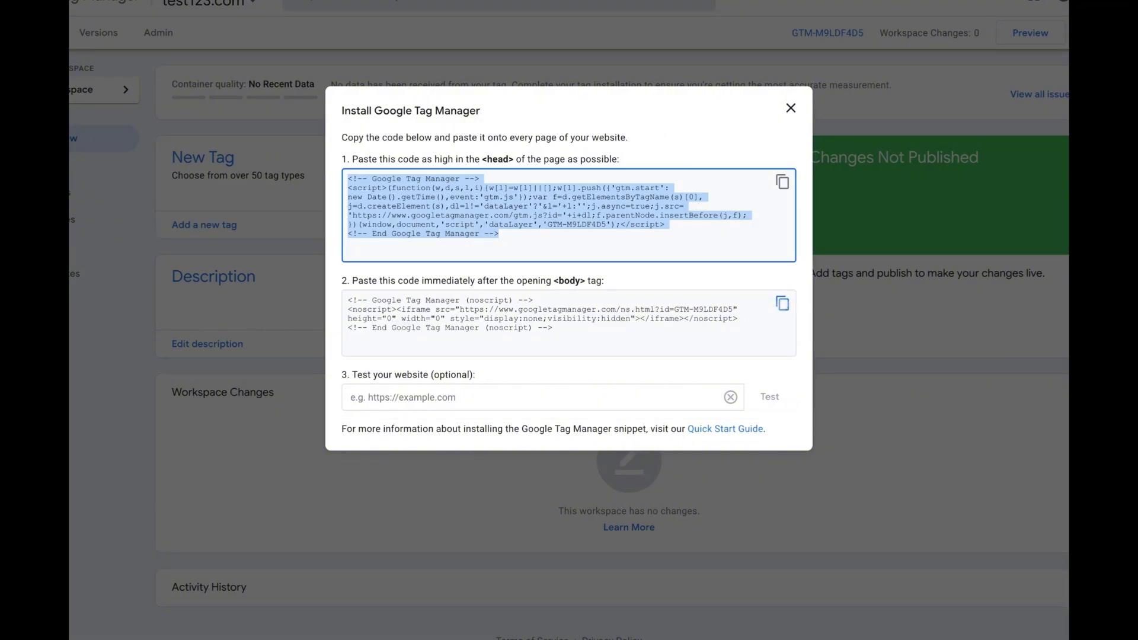
left_click(782, 304)
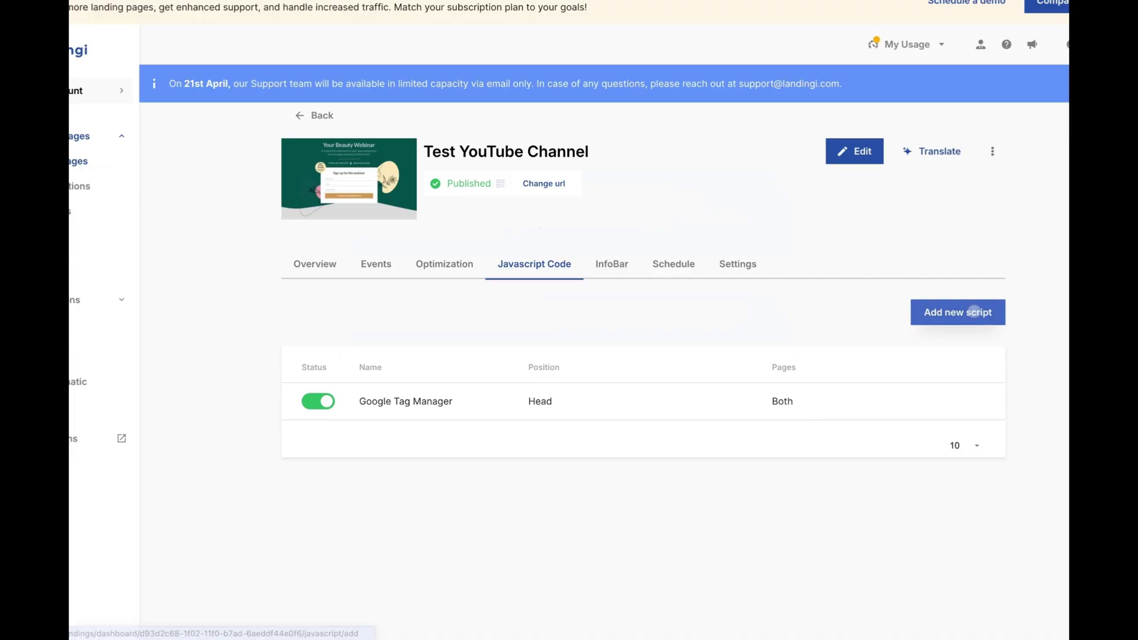
left_click(963, 313)
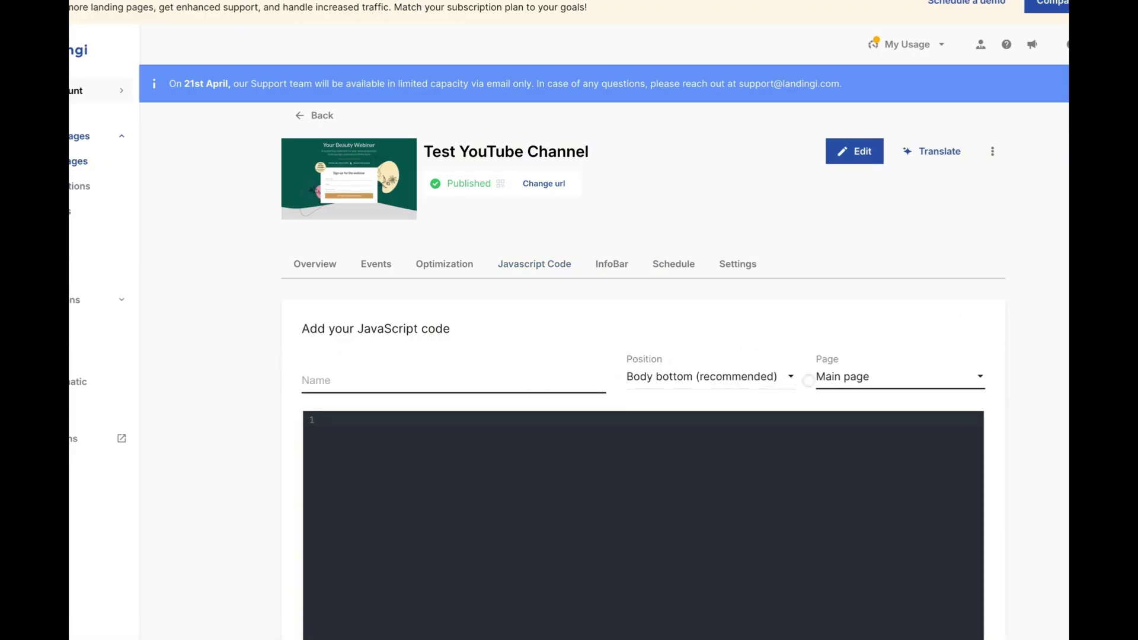
Set the second script's Page to Both and name it starting with 'Google Tag'
left_click(939, 386)
left_click(889, 466)
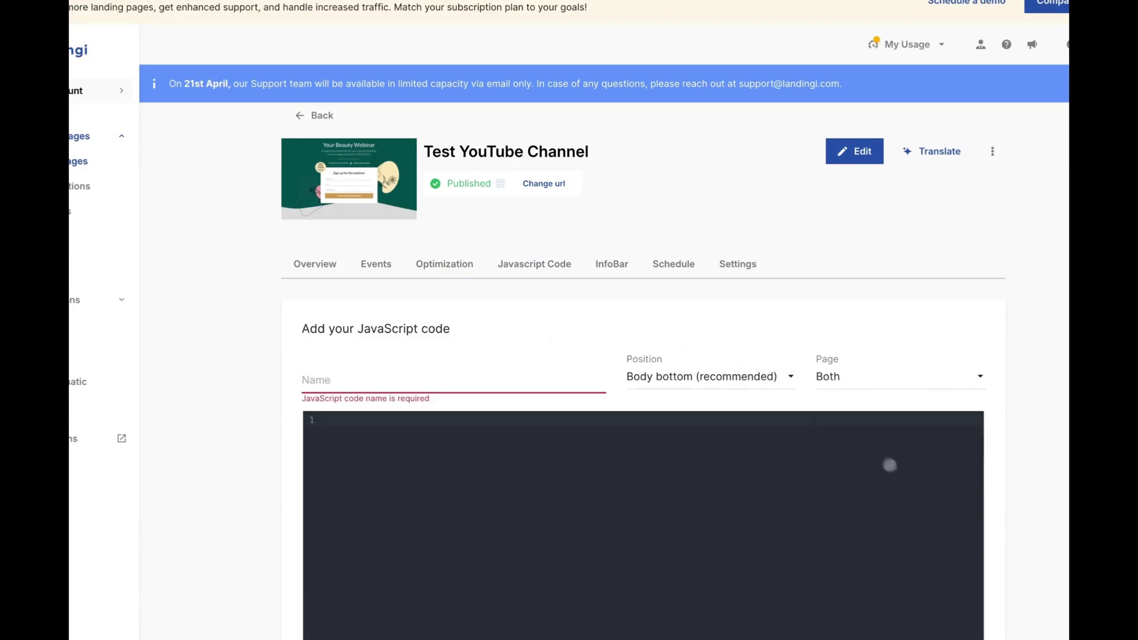
left_click(423, 378)
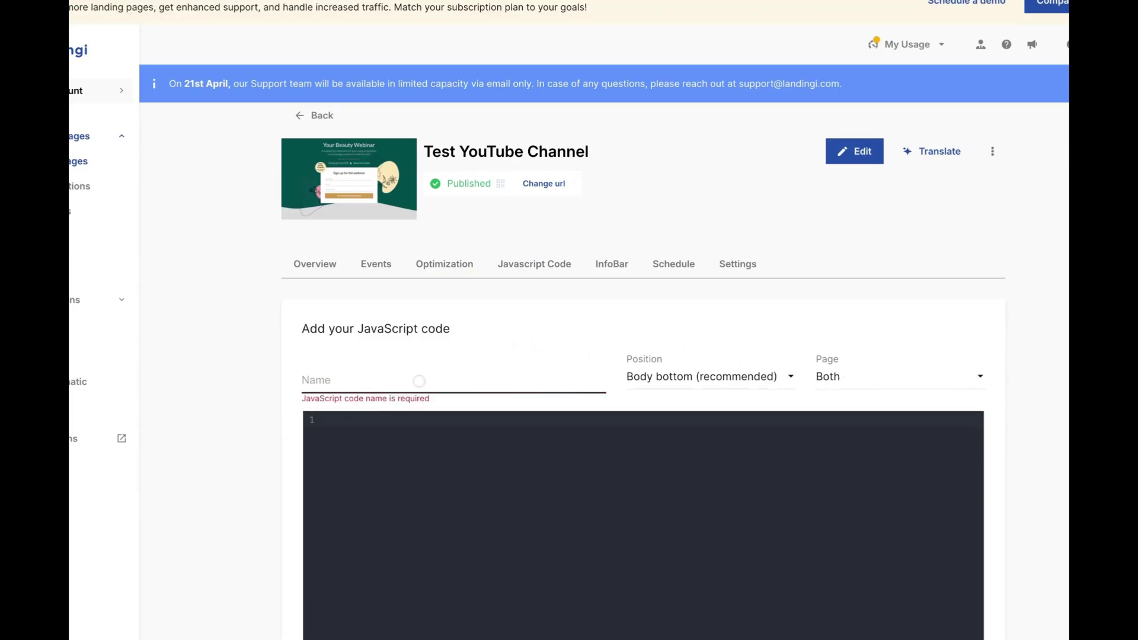
type("Bod")
key("BackSpace")
key("BackSpace")
key("BackSpace")
type("Google Tag")
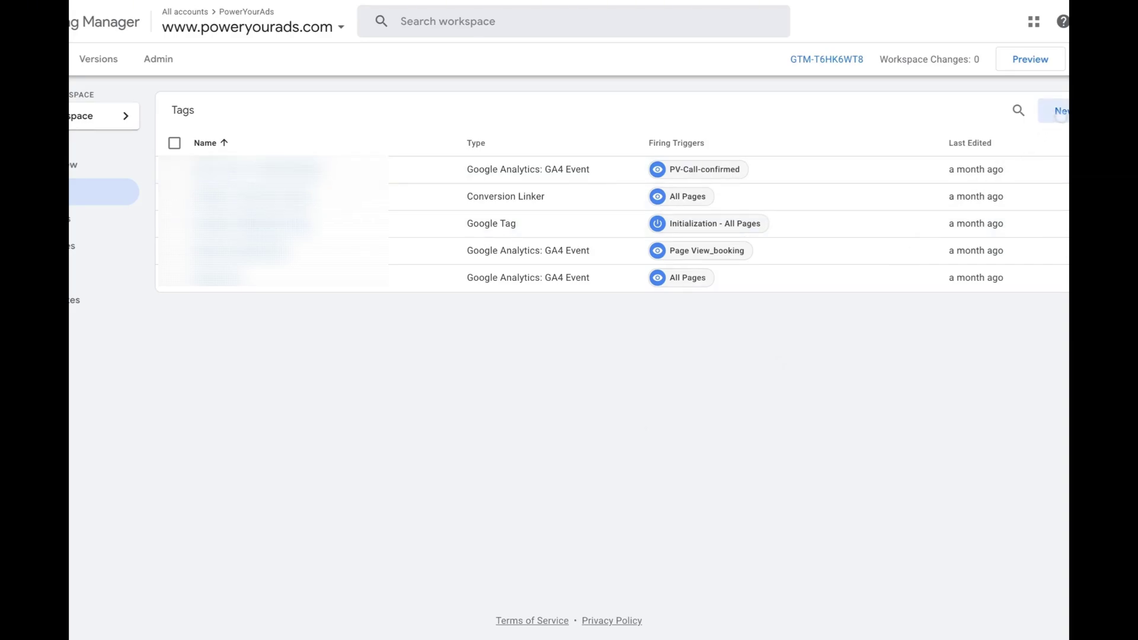
Create a new Conversion Linker tag named 'Google Conversion Linker'
left_click(1060, 115)
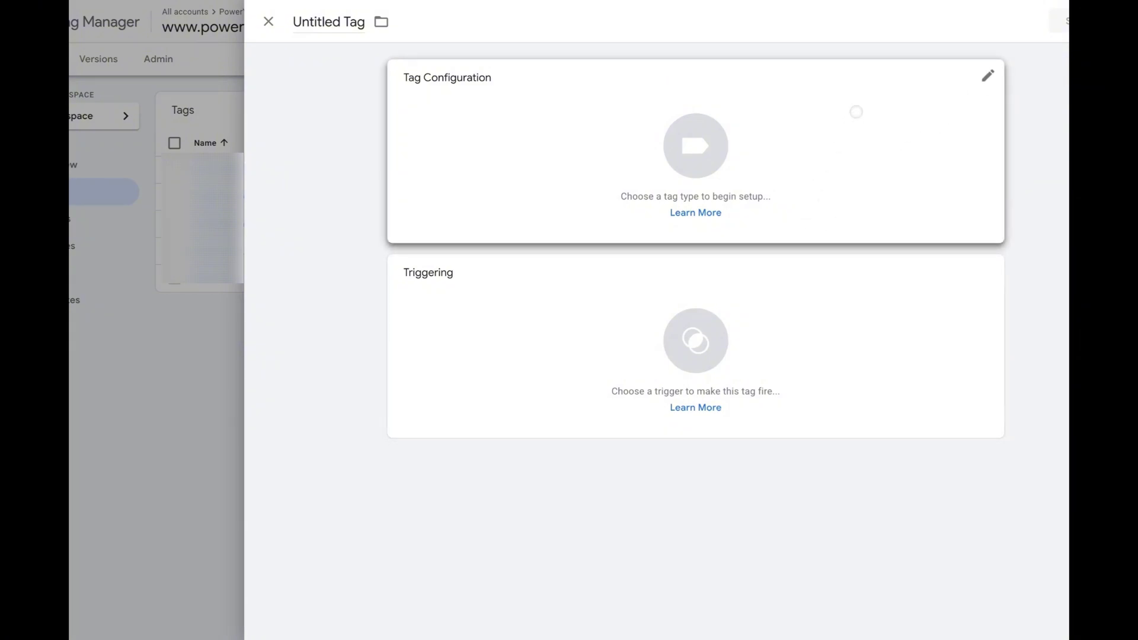
left_click(856, 112)
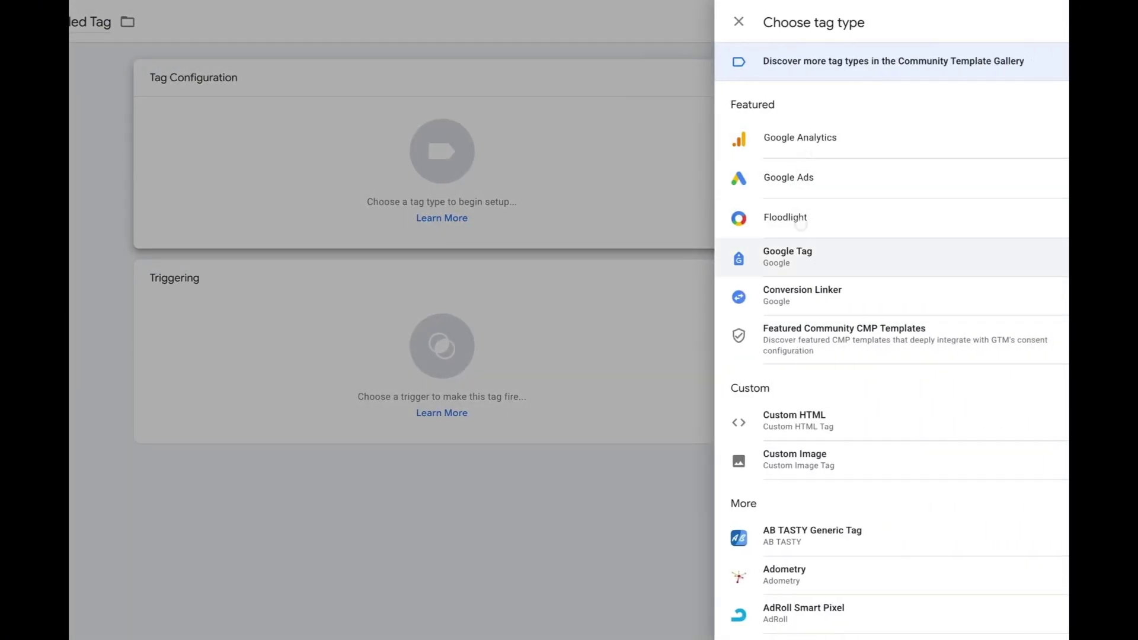
left_click(788, 292)
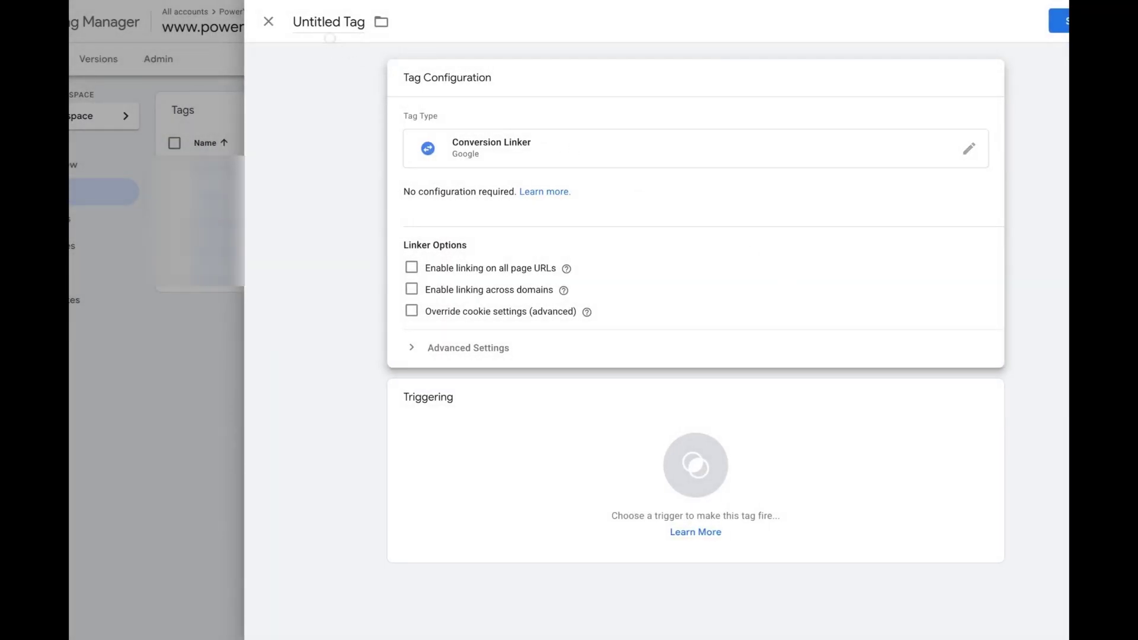
left_click(323, 22)
type("Google L")
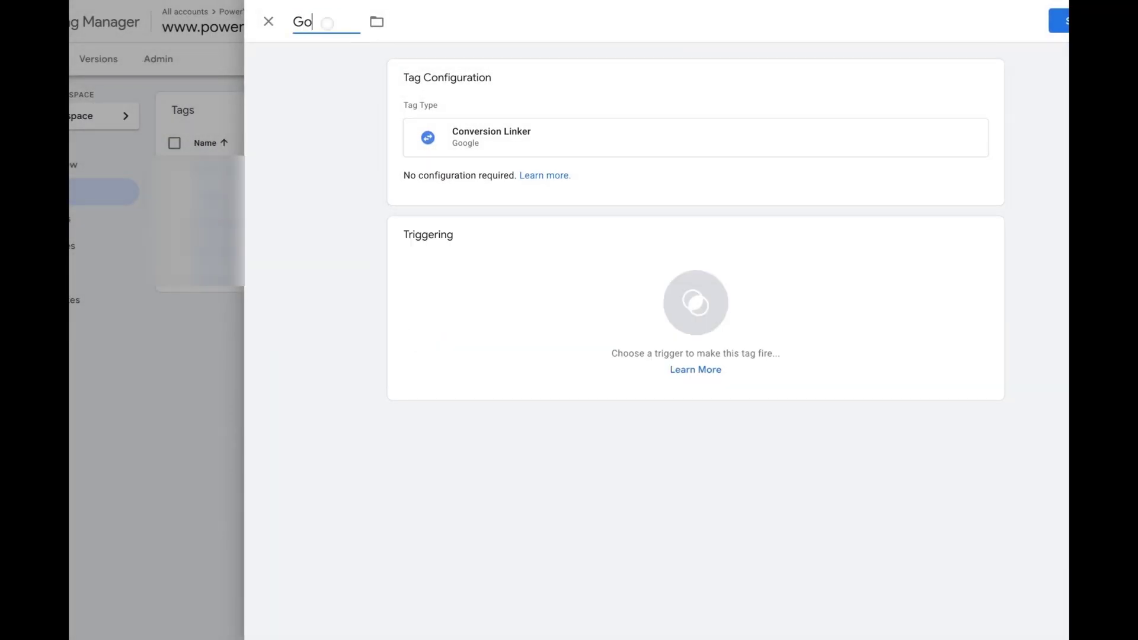
key("BackSpace")
type("cON")
key("BackSpace")
key("BackSpace")
key("BackSpace")
type("Conversi")
key("BackSpace")
type("ion Linker")
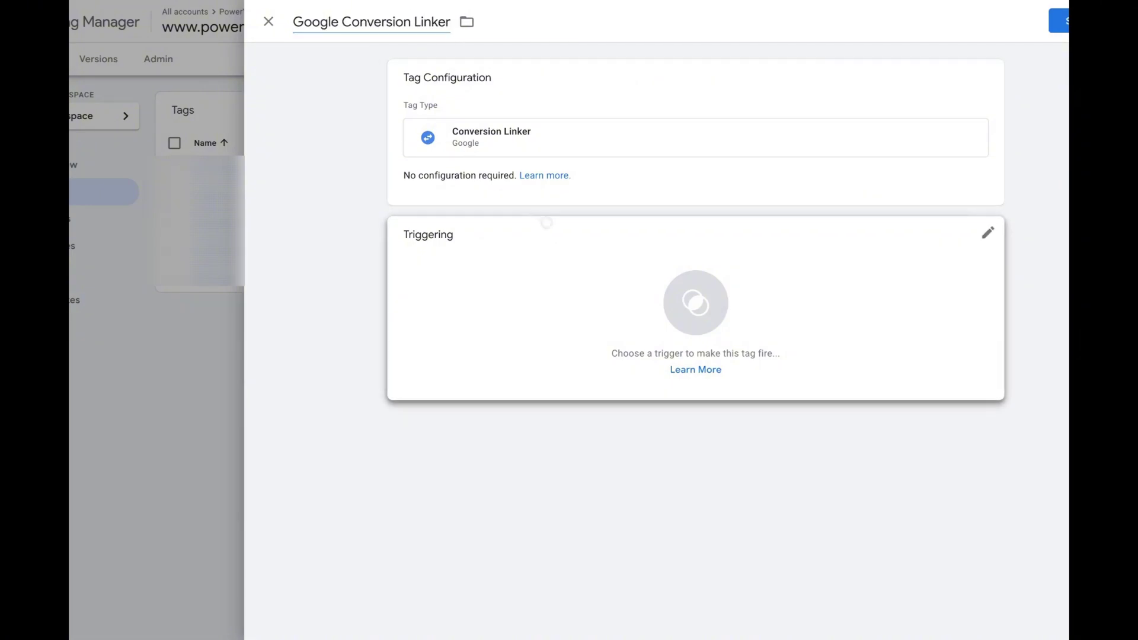
Fire the Conversion Linker tag on All Pages and save it
left_click(541, 225)
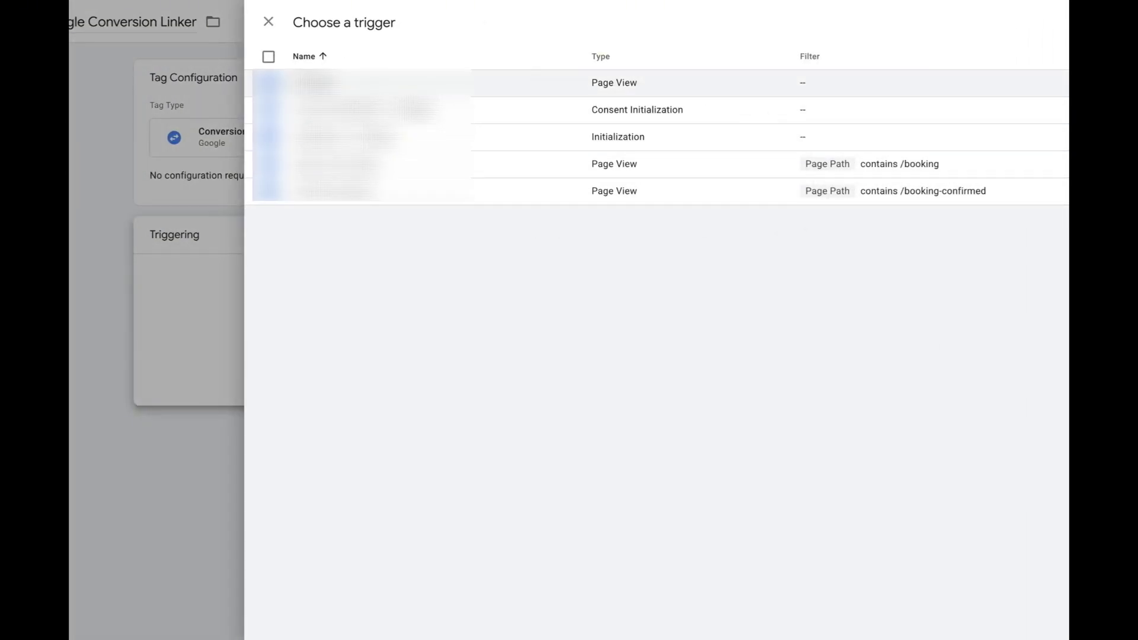
left_click(314, 82)
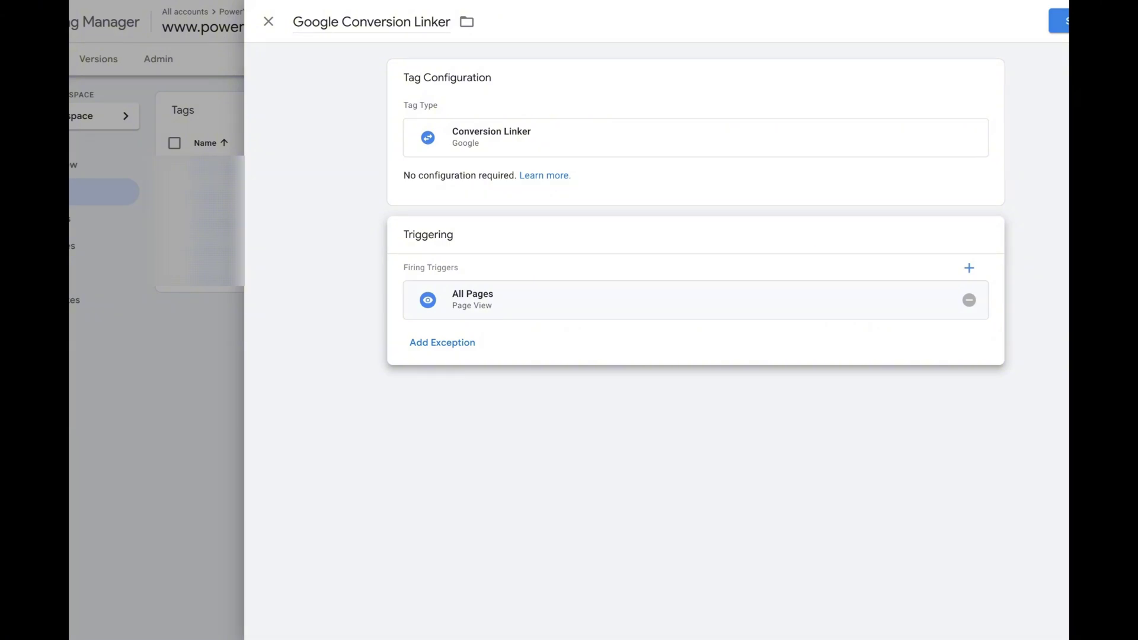
left_click(1059, 21)
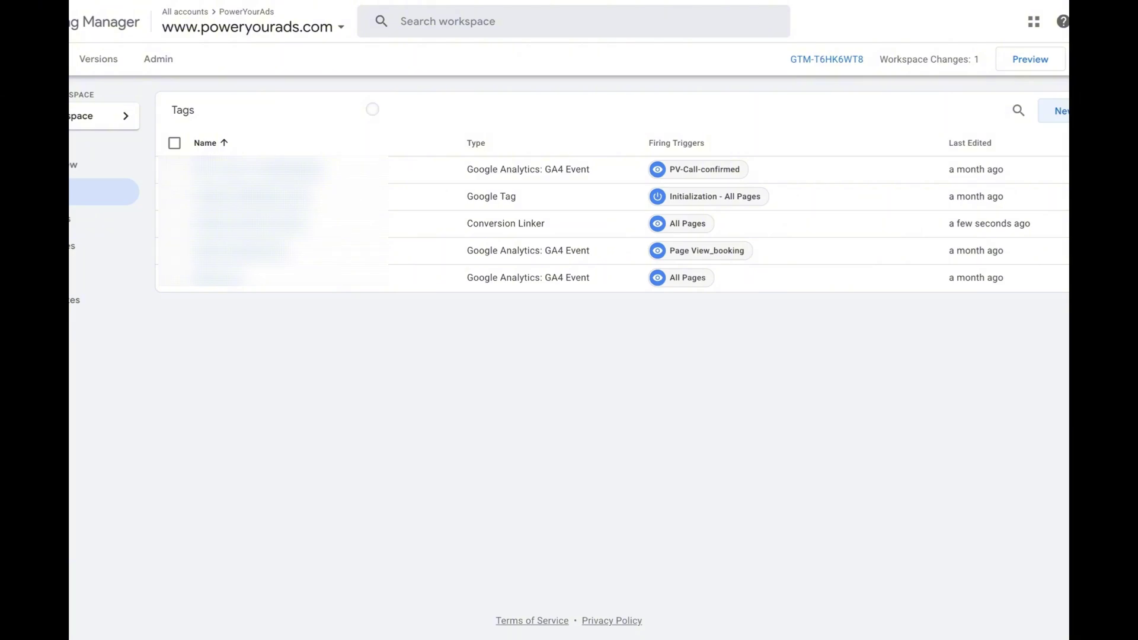
Start another new tag and make it a Google Ads Conversion Tracking tag
left_click(1058, 111)
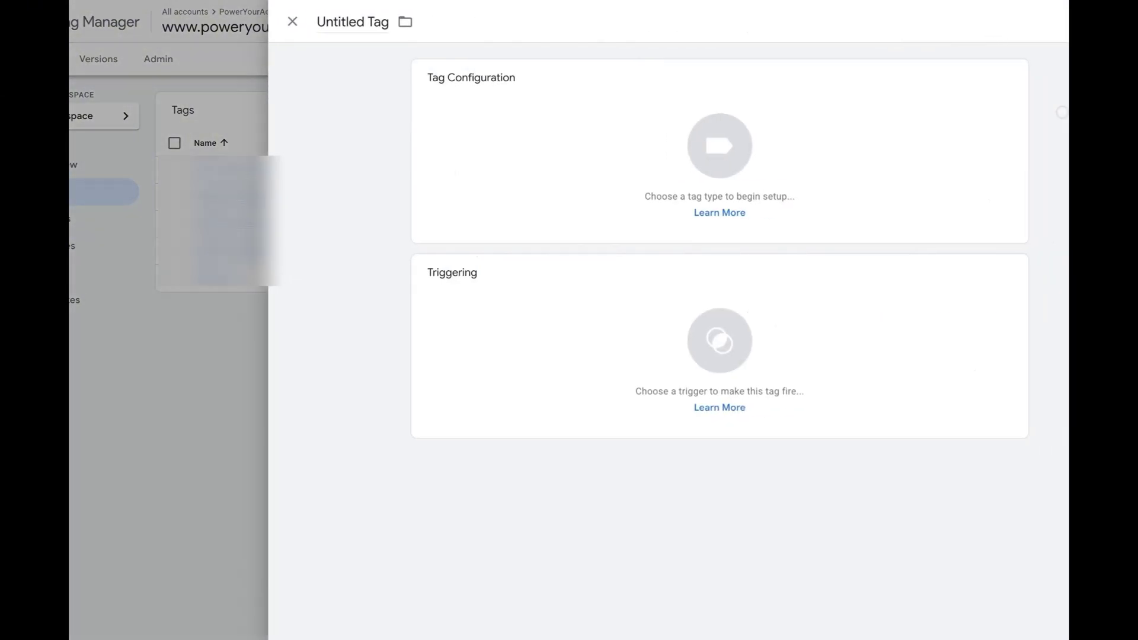
left_click(786, 119)
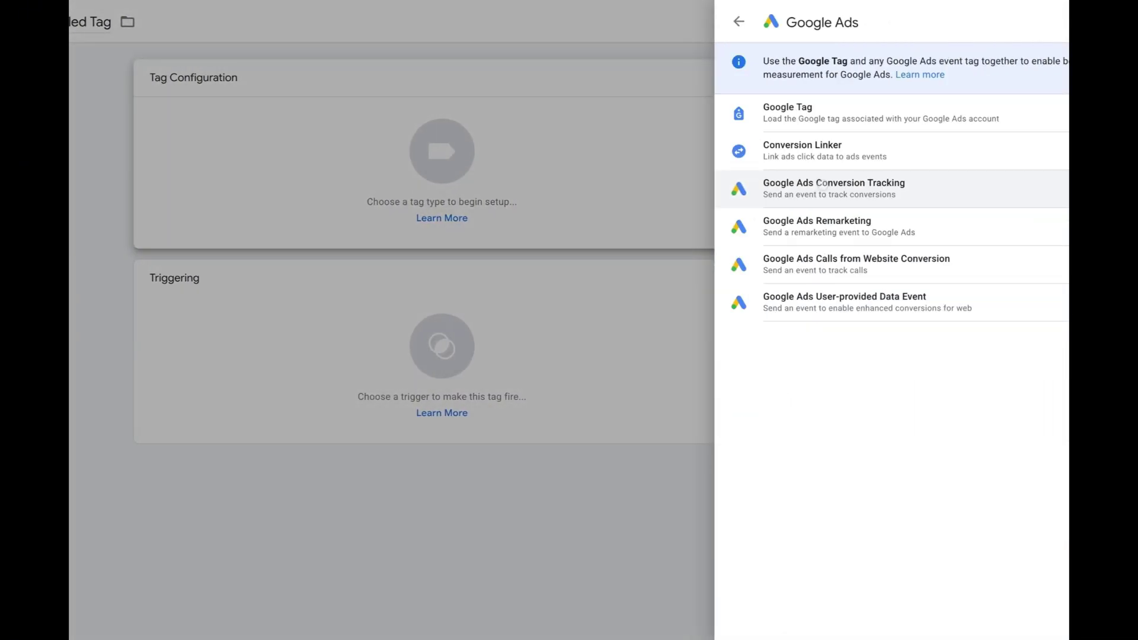
left_click(823, 184)
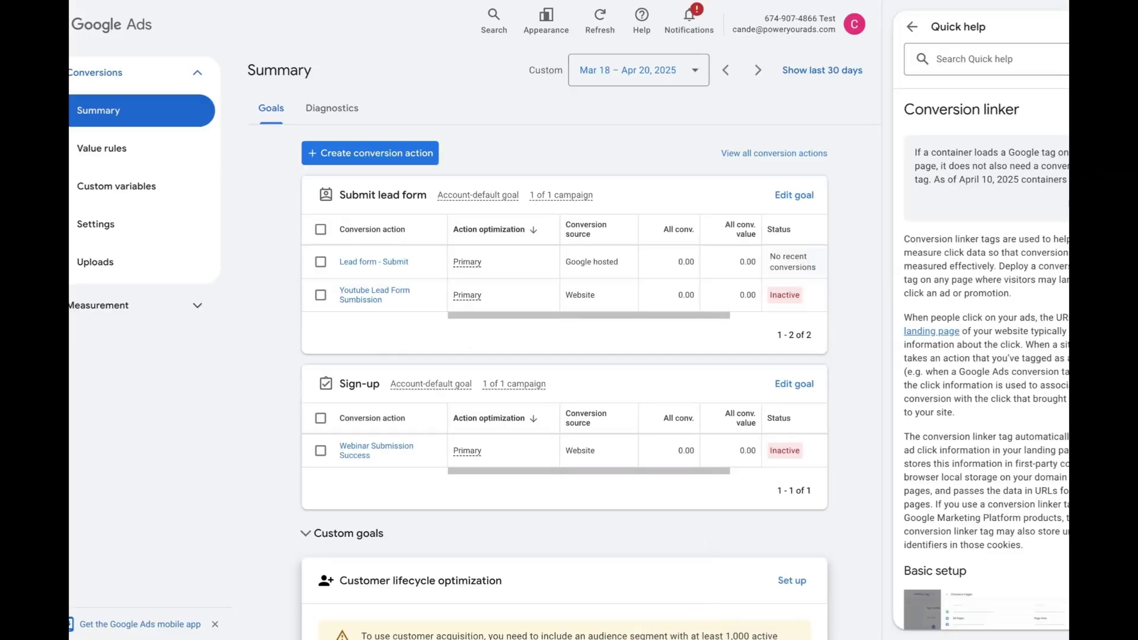
Copy the Youtube Lead Form Sumbission conversion ID and label from its Google Tag Manager tag setup
left_click(382, 295)
left_click(507, 525)
scroll(507, 527, "down", 2)
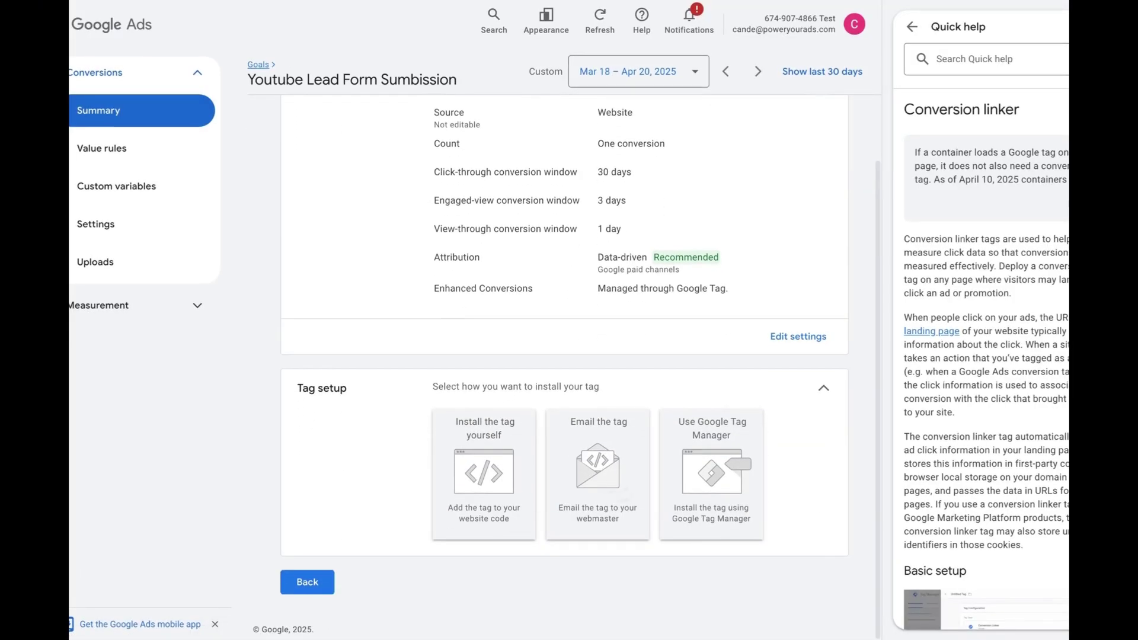
left_click(695, 480)
scroll(695, 478, "down", 1)
scroll(696, 479, "down", 1)
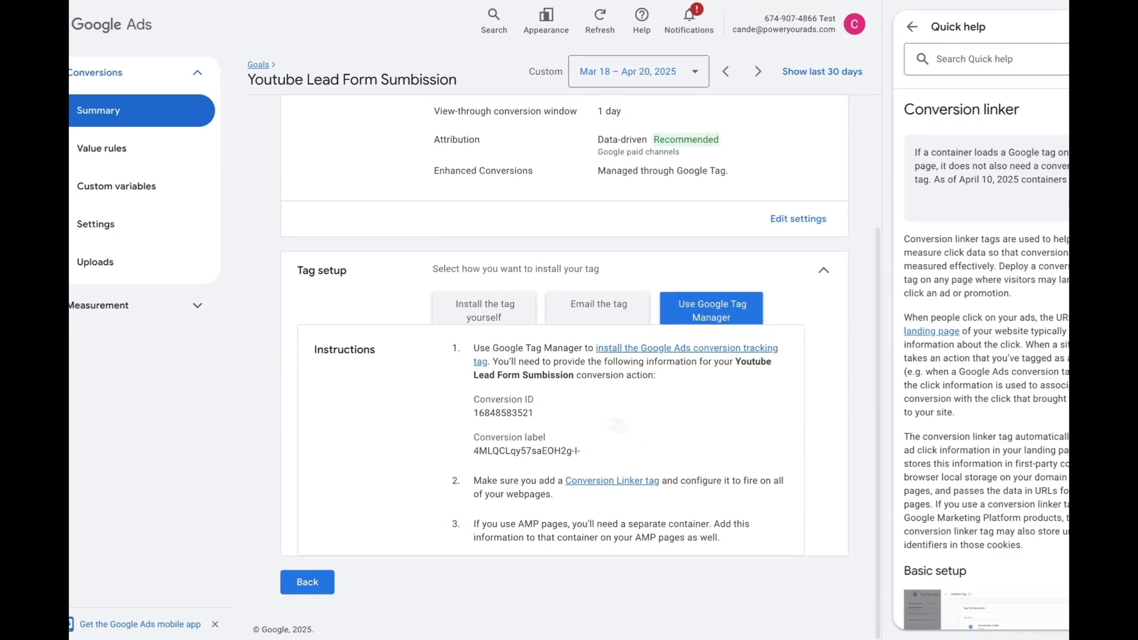
double_click(485, 414)
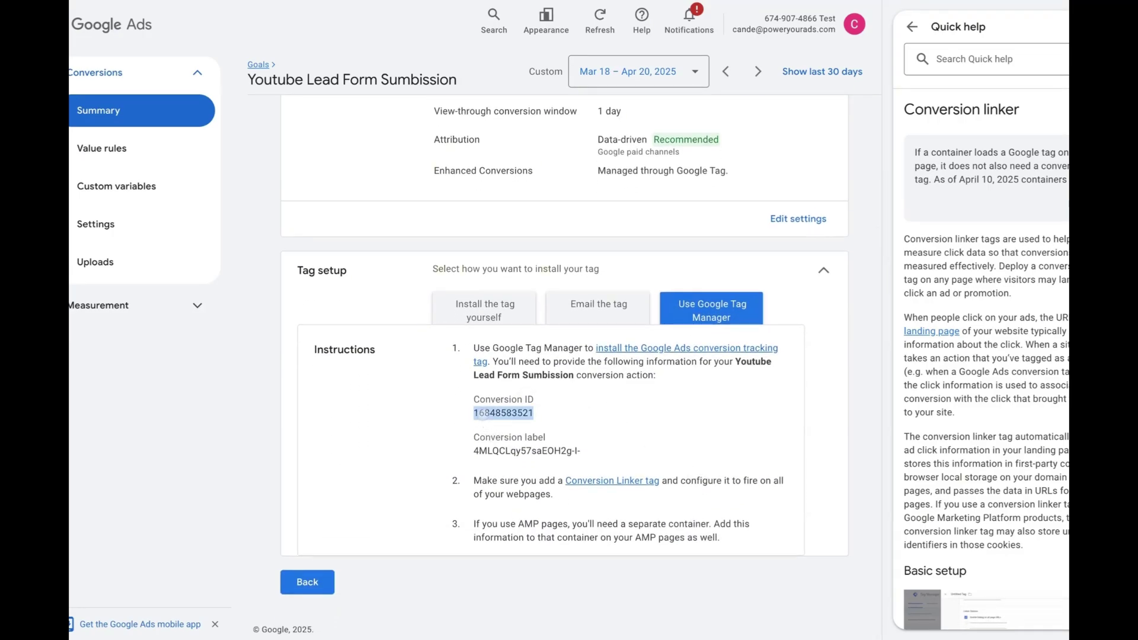
left_click_drag(473, 452, 581, 451)
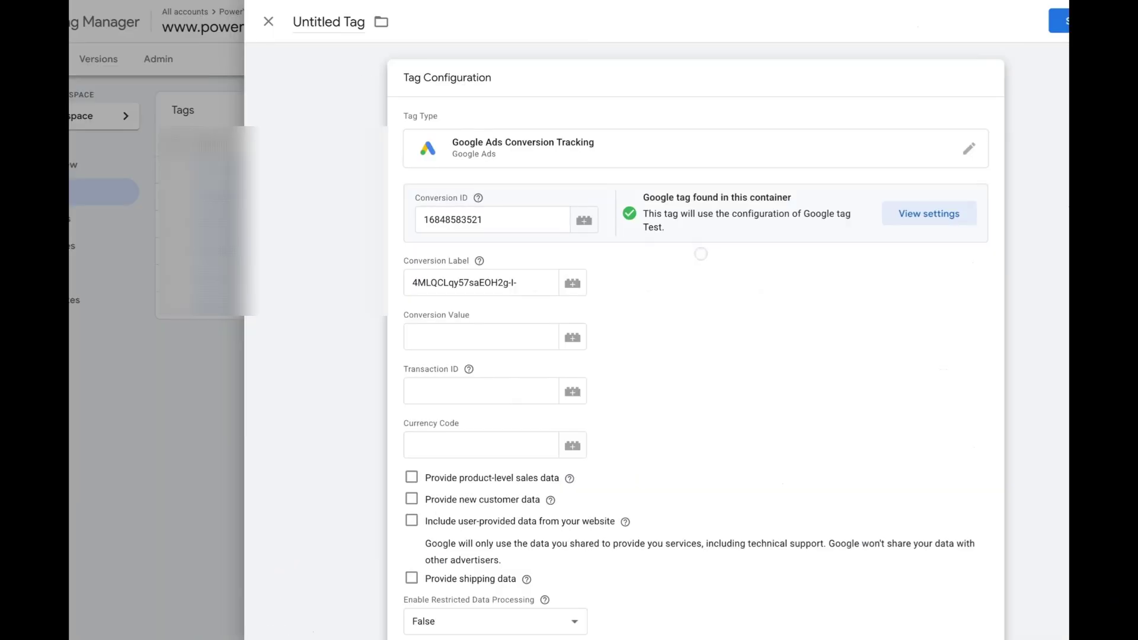
scroll(700, 255, "down", 5)
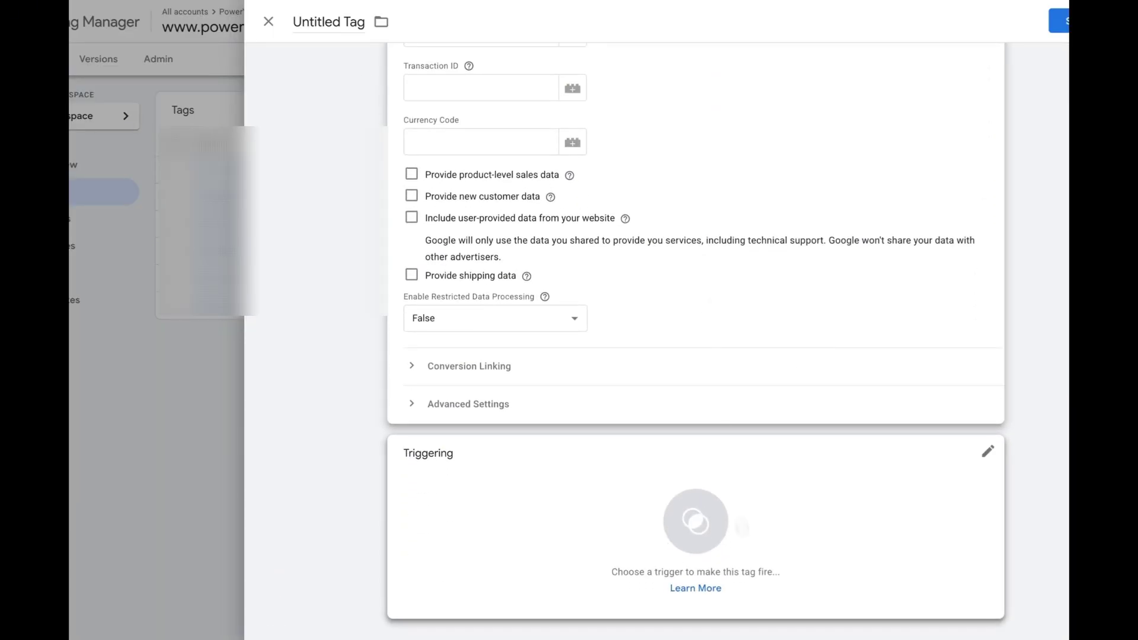
Add a Page View trigger limited to some page views by Page Path, then paste the tag name
left_click(705, 520)
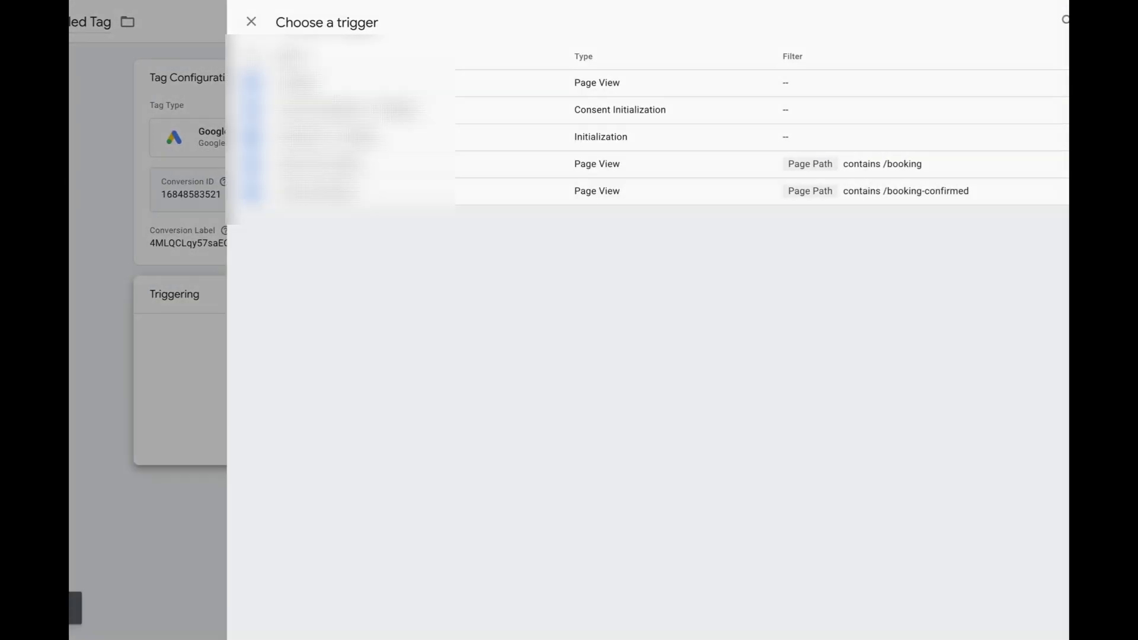
left_click(1061, 18)
left_click(875, 125)
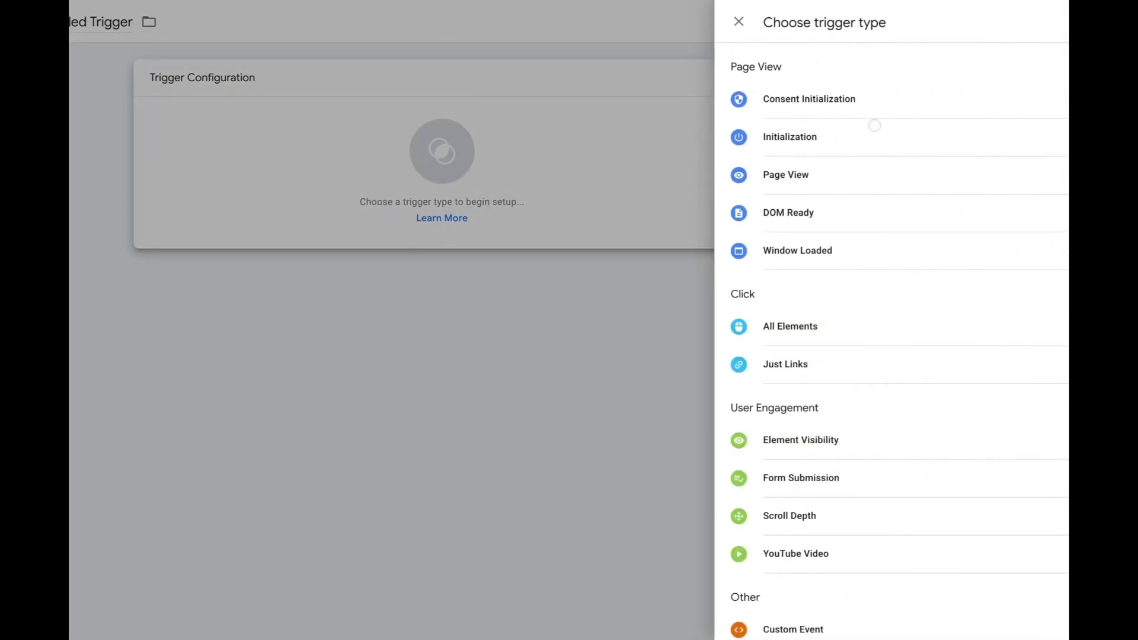
left_click(842, 175)
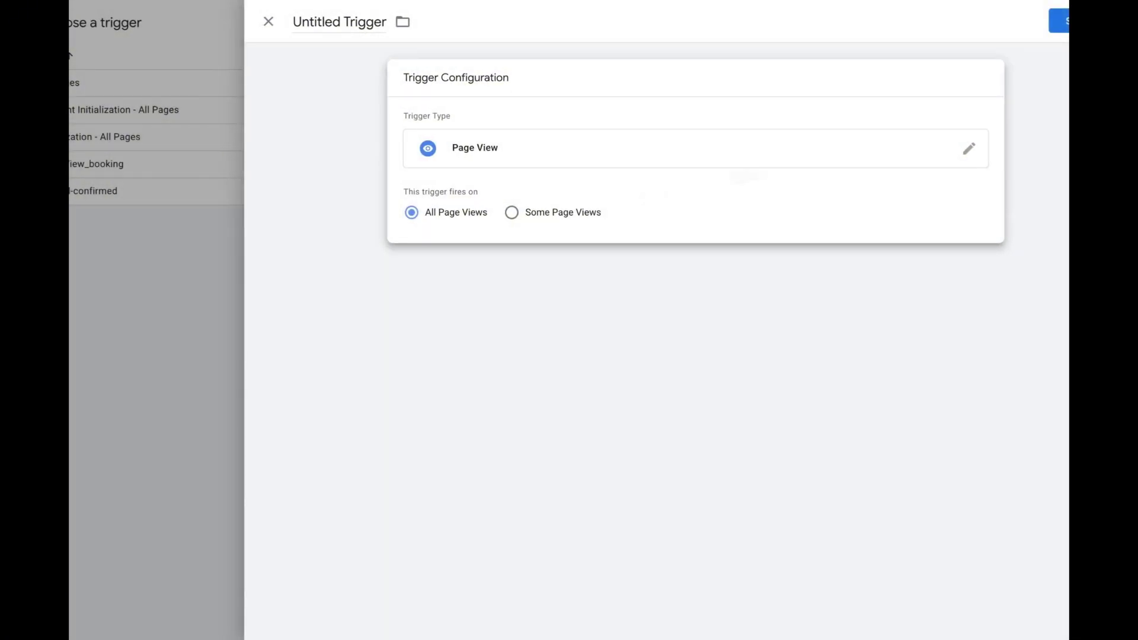
left_click(512, 212)
left_click(450, 268)
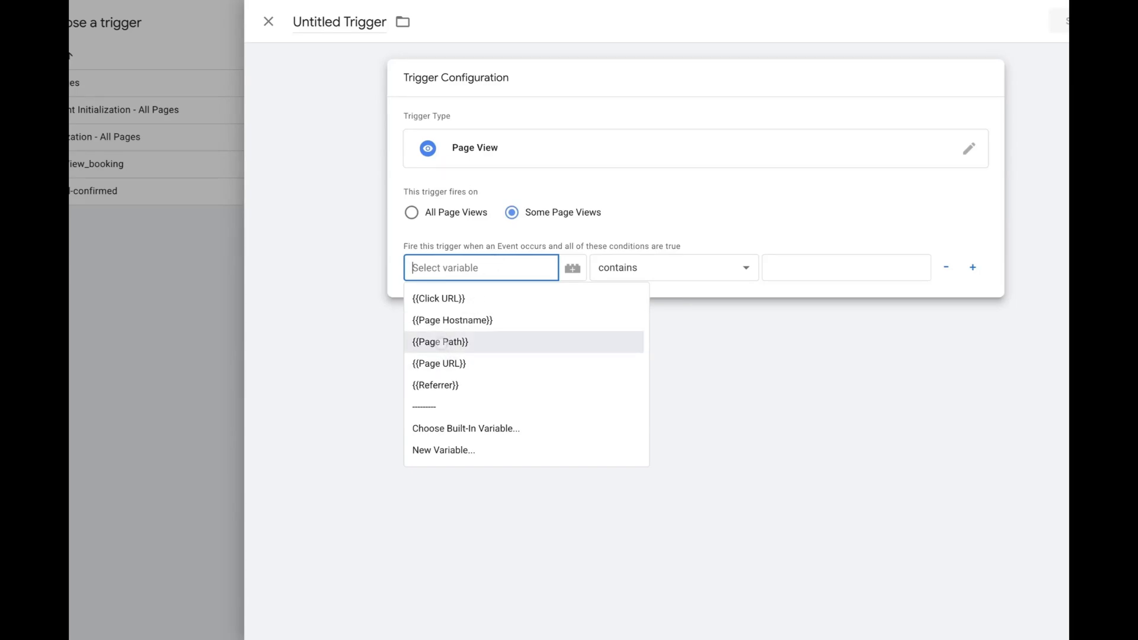
left_click(442, 342)
left_click(809, 272)
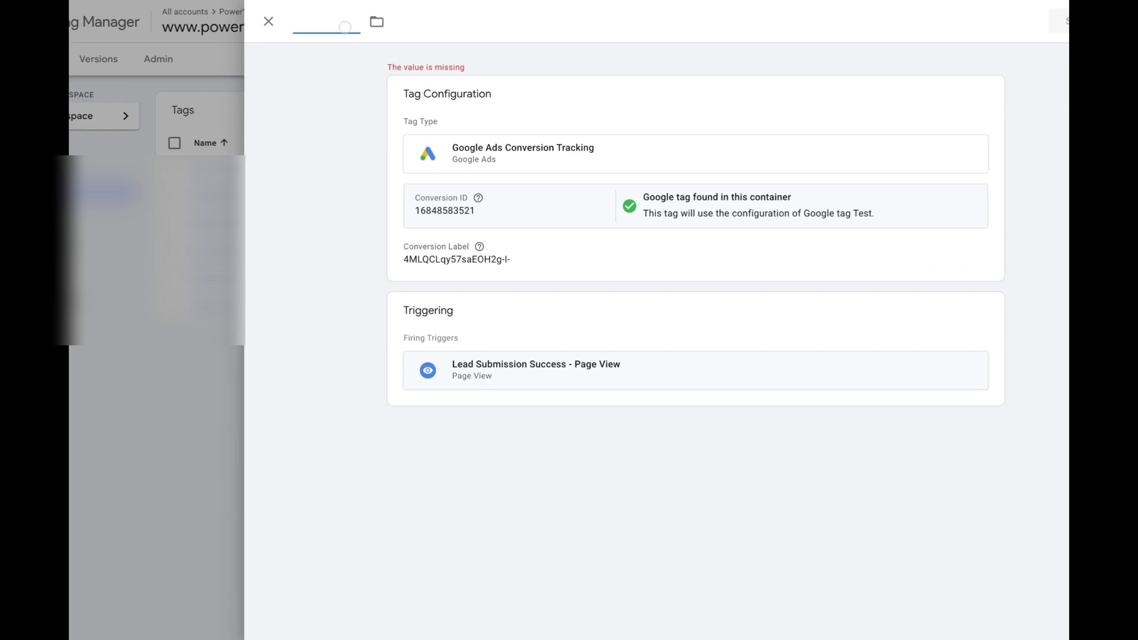
type("Youtube Lead Form Sumbission")
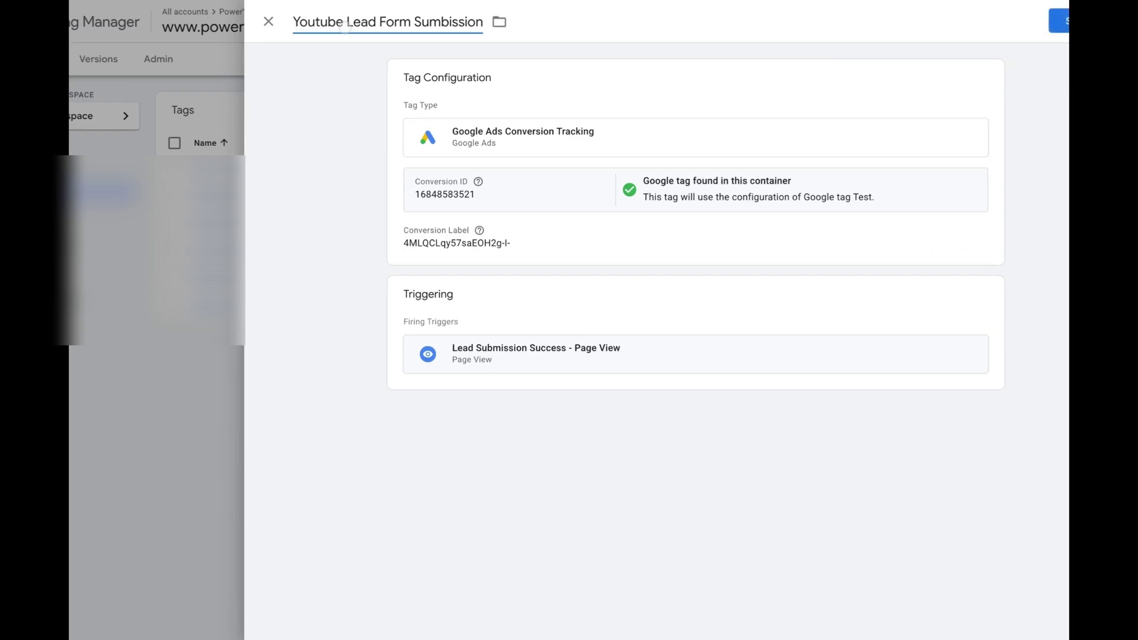
Rename the tag 'Google Ads Youtube Lead Form Submission', fixing the spelling, and save it
left_click(295, 23)
type("Google A")
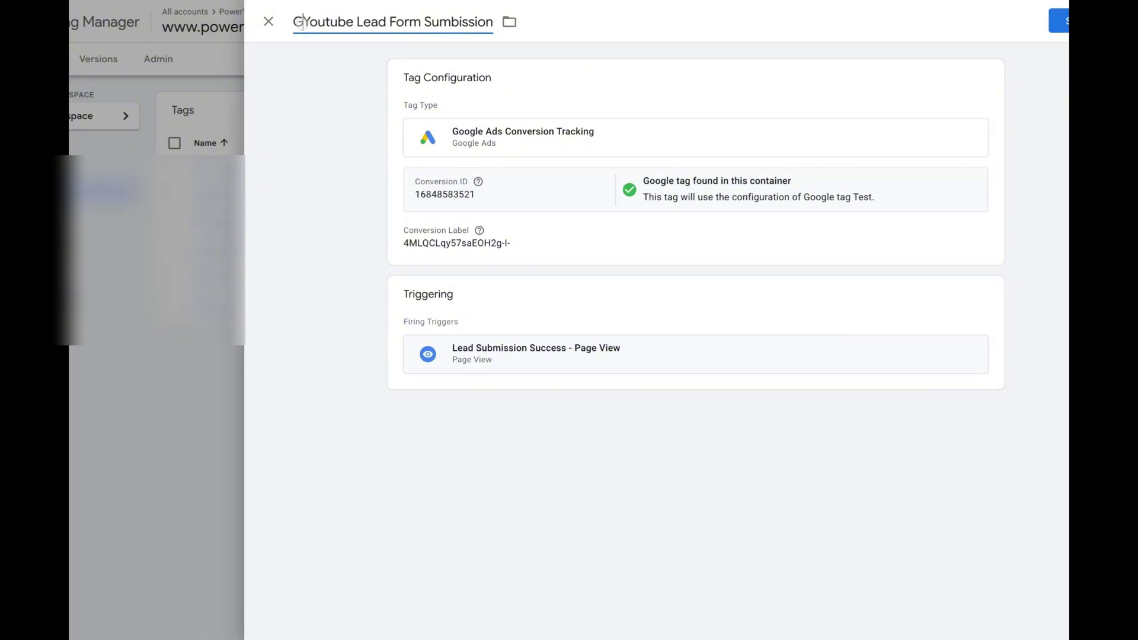
type("ds")
left_click(524, 23)
key("BackSpace")
key("BackSpace")
key("BackSpace")
type("bmi")
key("Return")
left_click(1059, 21)
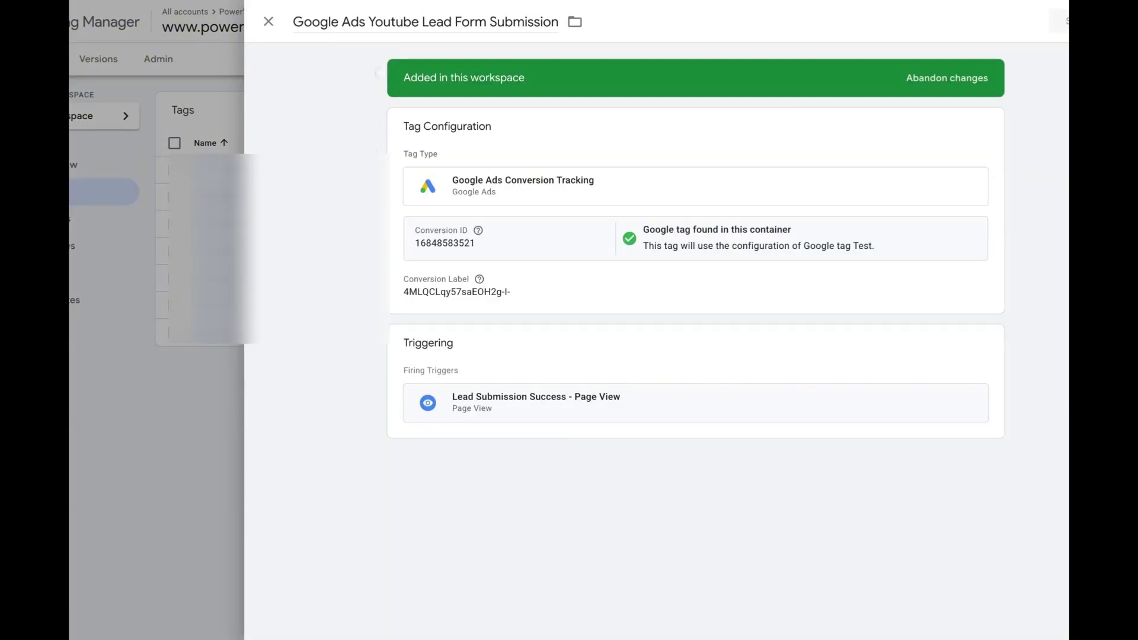
Review the Lead Submission Success - Page View trigger, then return to the Tags list
double_click(524, 22)
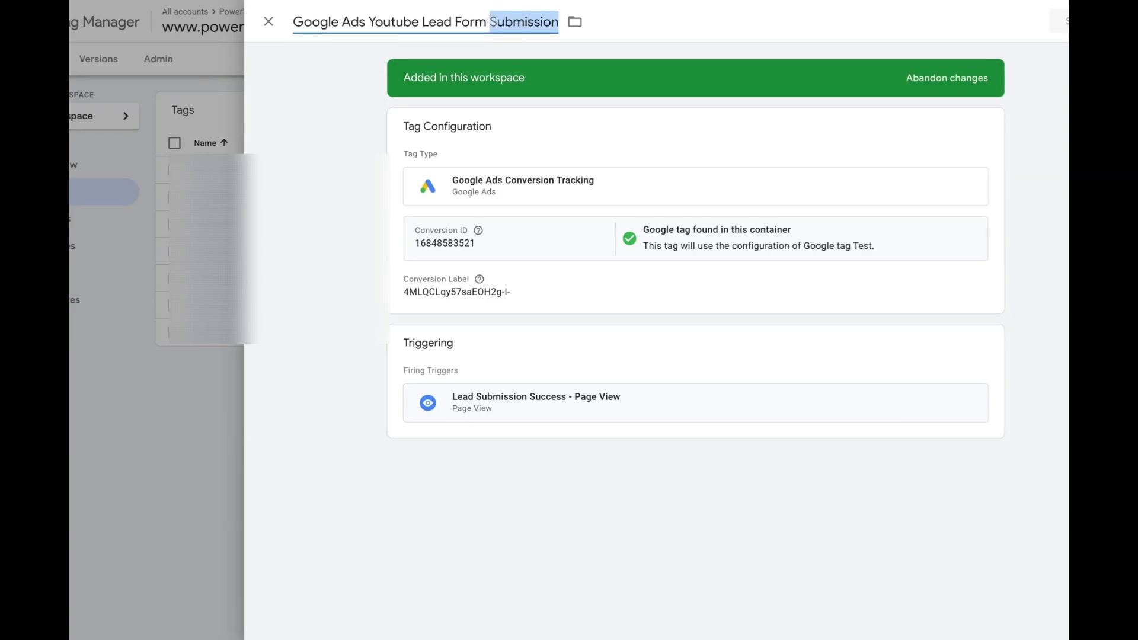
left_click(375, 149)
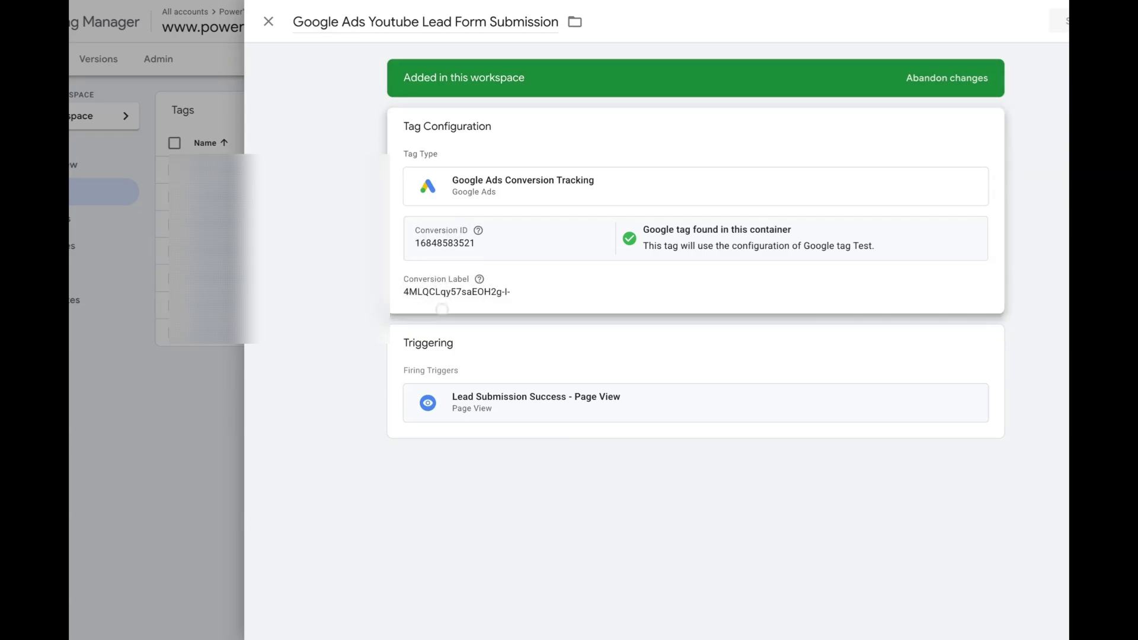
left_click(500, 392)
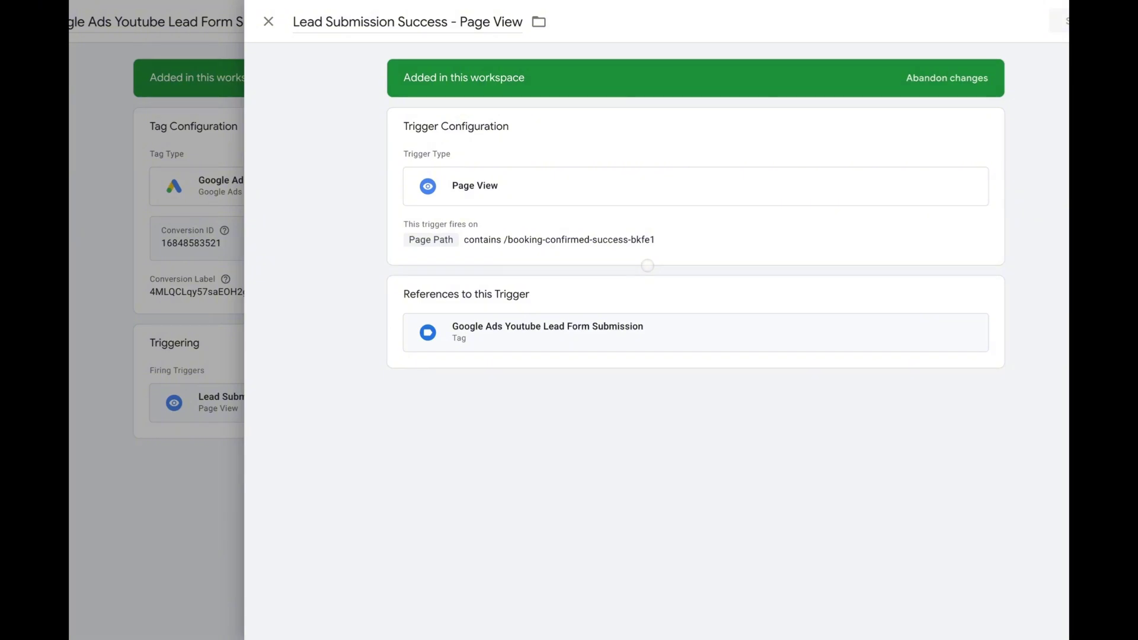
left_click(268, 21)
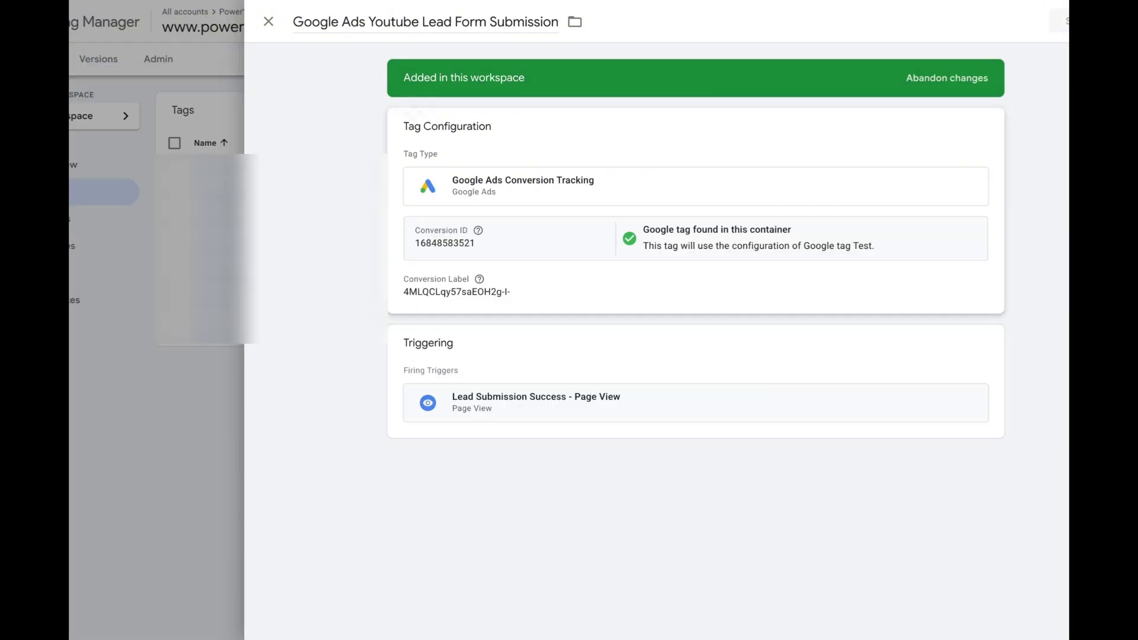
left_click(267, 19)
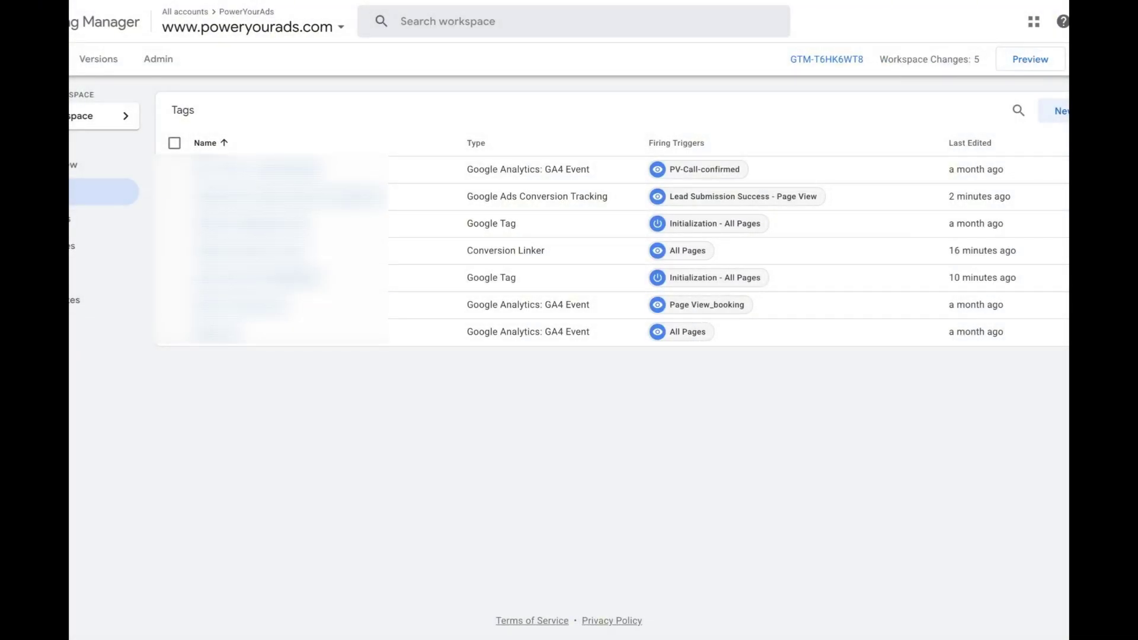
Publish the workspace as Version 6 without a description and start Preview on the site
left_click(1067, 59)
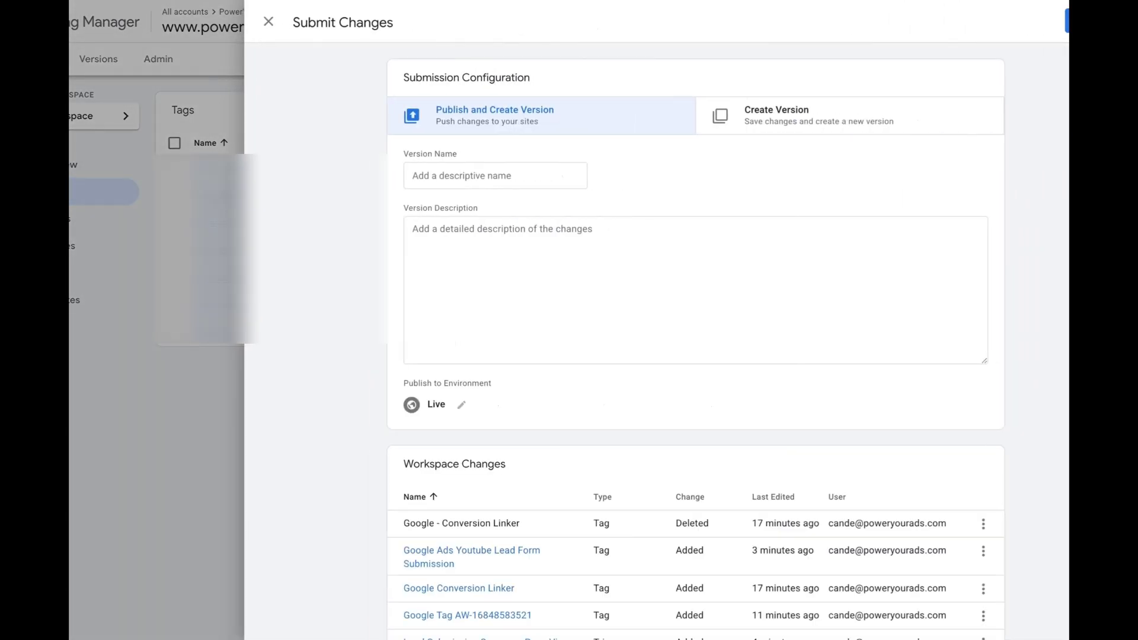
left_click(1067, 21)
left_click(737, 413)
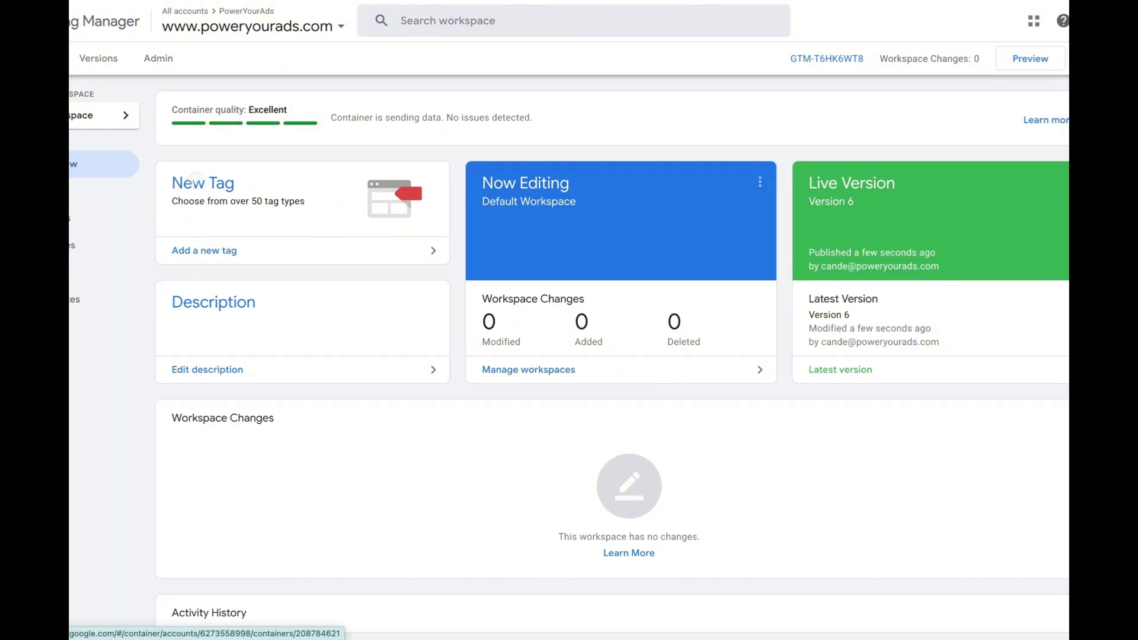
left_click(202, 183)
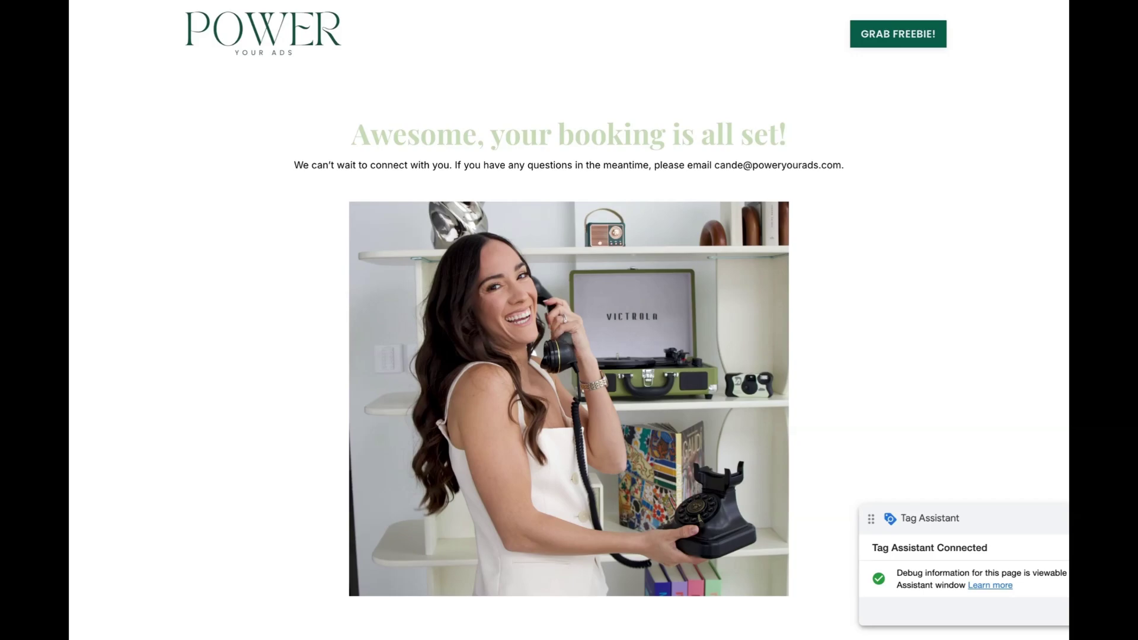
Finish the Tag Assistant session and check the summary's Tags Fired list
scroll(569, 320, "down", 2)
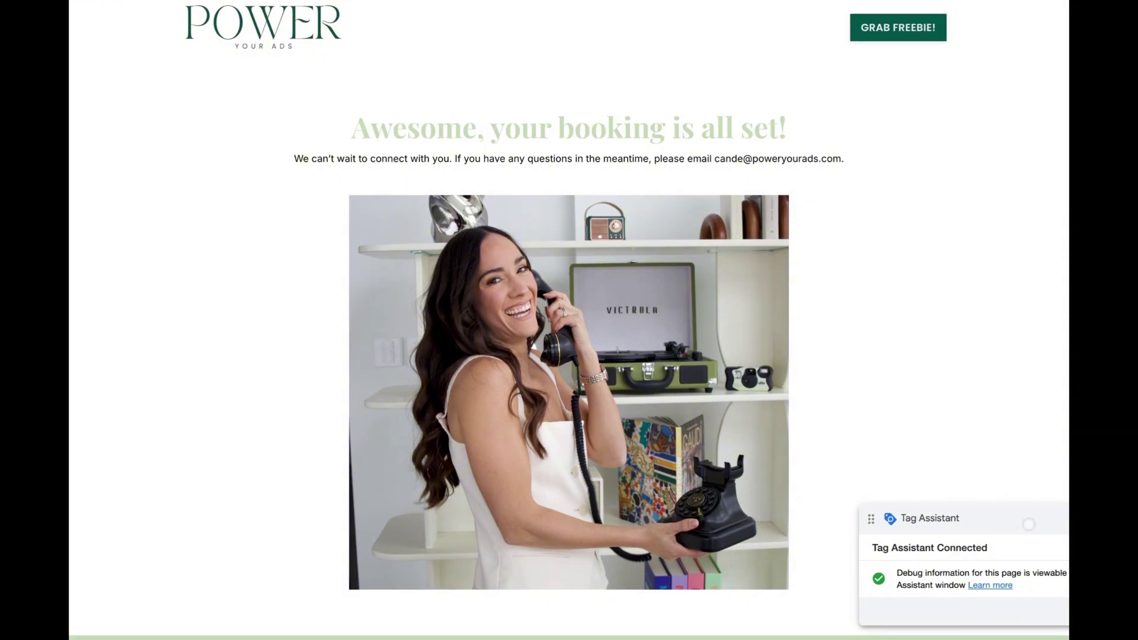
left_click_drag(1027, 525, 984, 158)
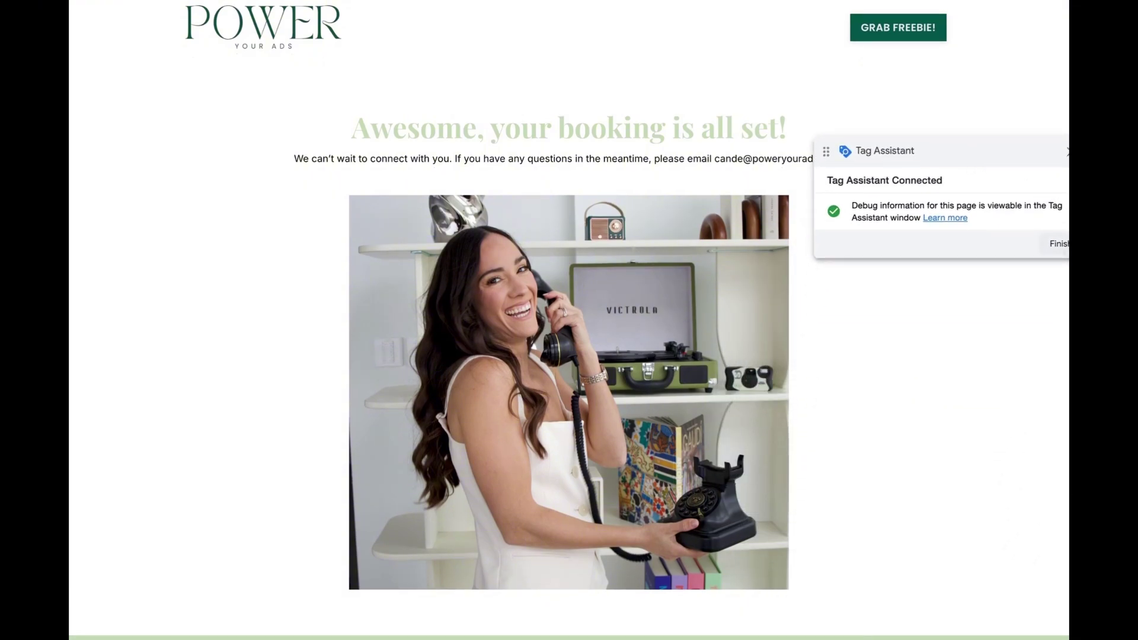
left_click(1058, 244)
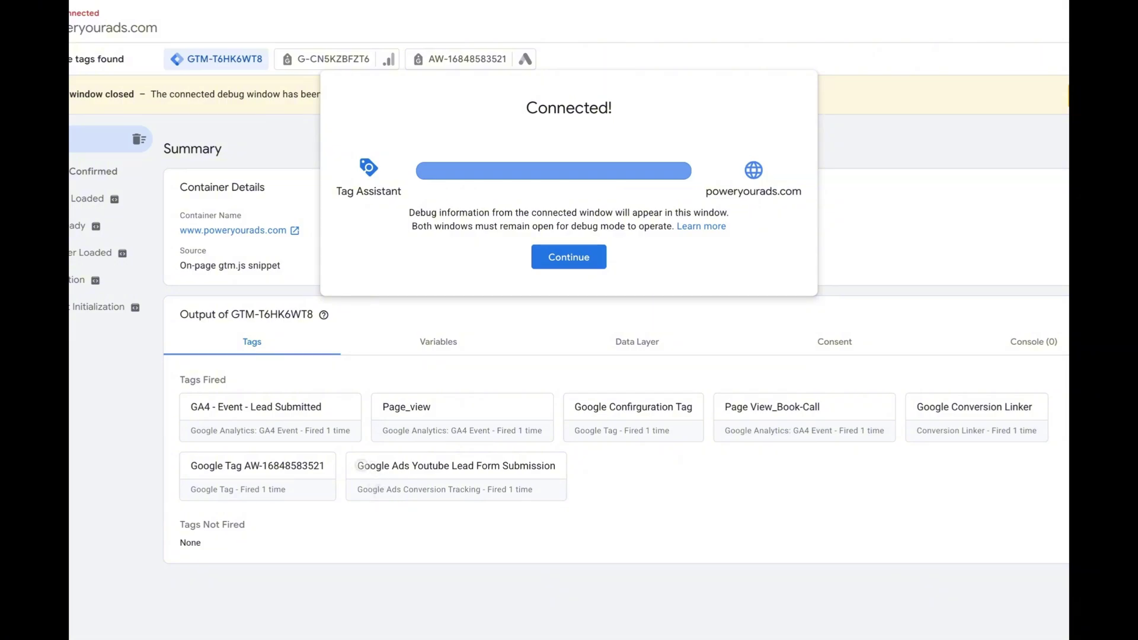
key("Escape")
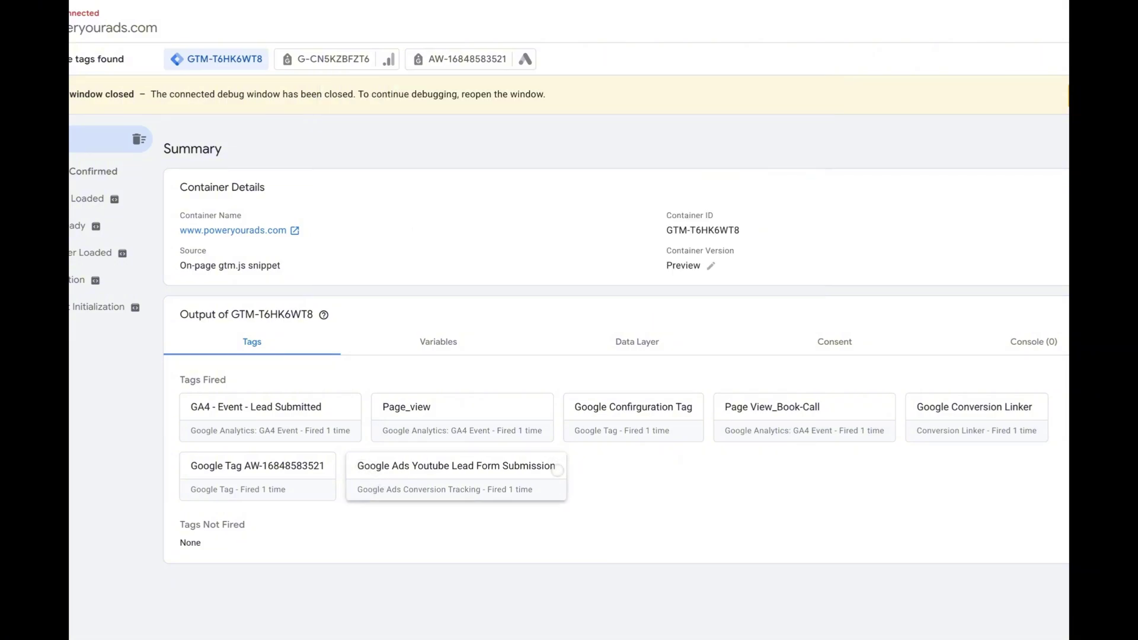